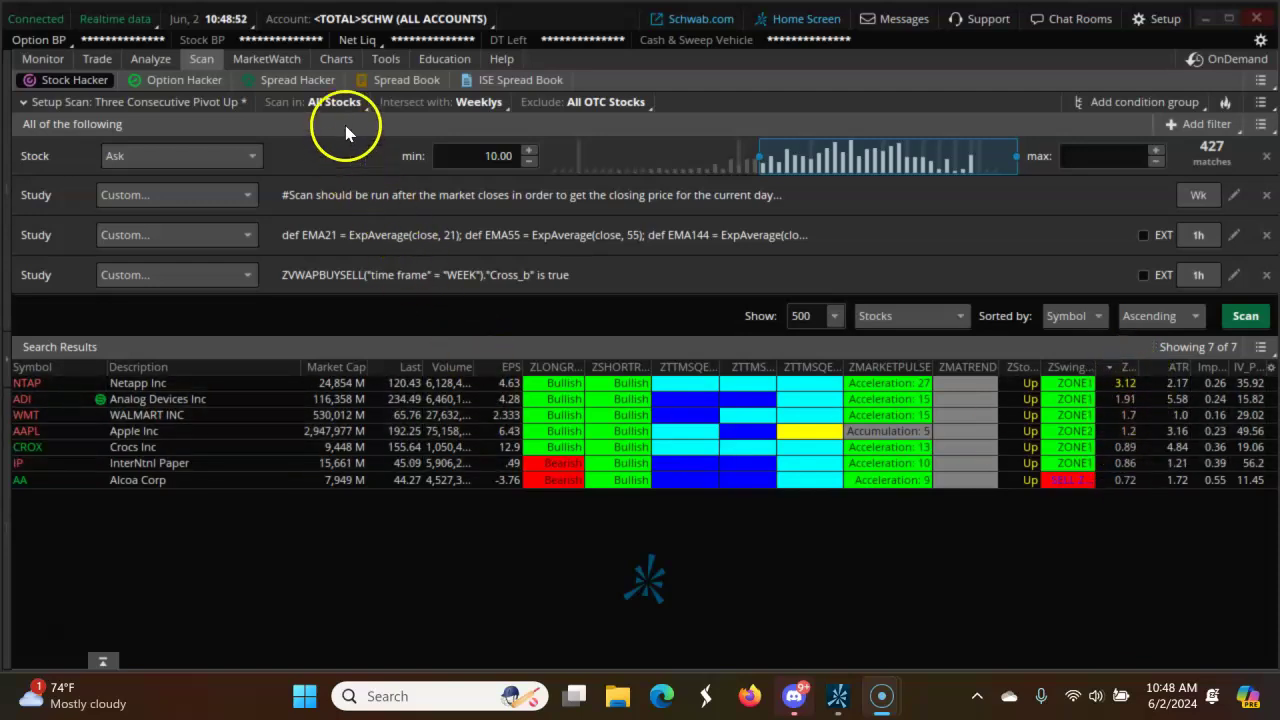
# Review the CCJ chart's CustomCPR (WEEK), ZVWAPBUYSELL and ZINTERDAY_TRENDSCAN studies and apply them
pyautogui.click(338, 59)
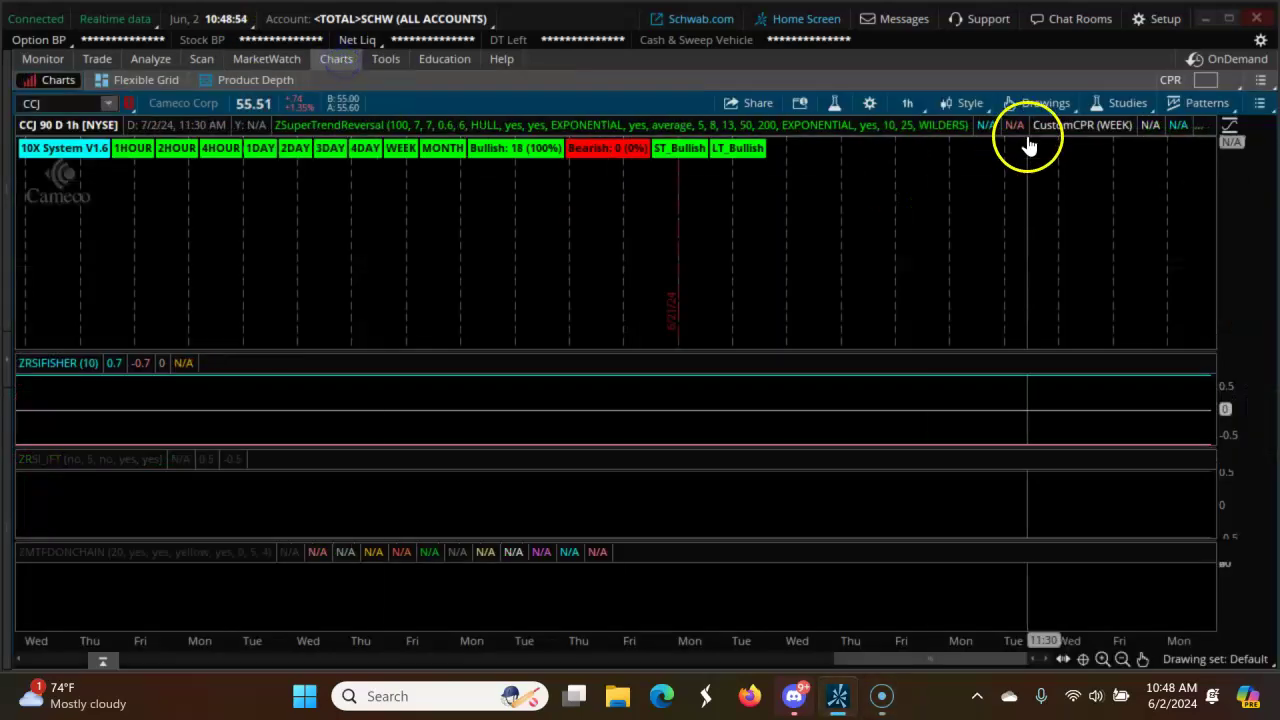
pyautogui.moveTo(906, 656)
pyautogui.mouseDown()
pyautogui.moveTo(783, 662)
pyautogui.moveTo(828, 664)
pyautogui.mouseUp()
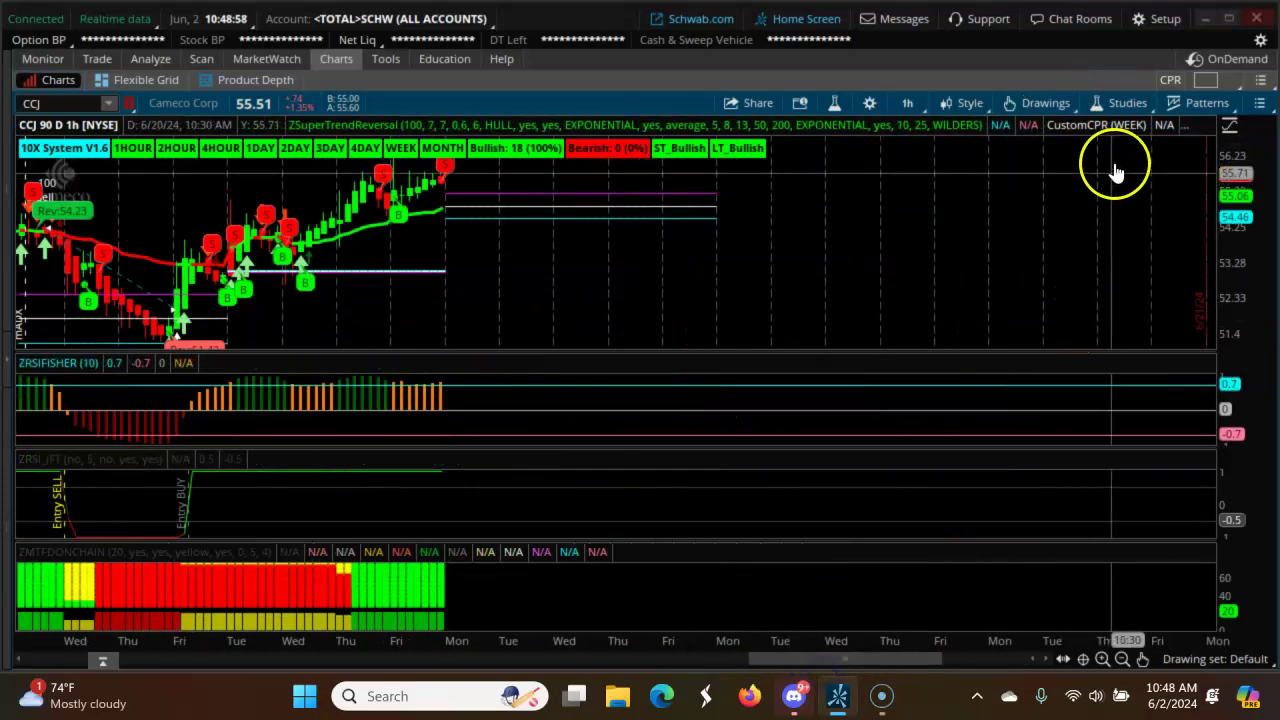
pyautogui.click(1122, 104)
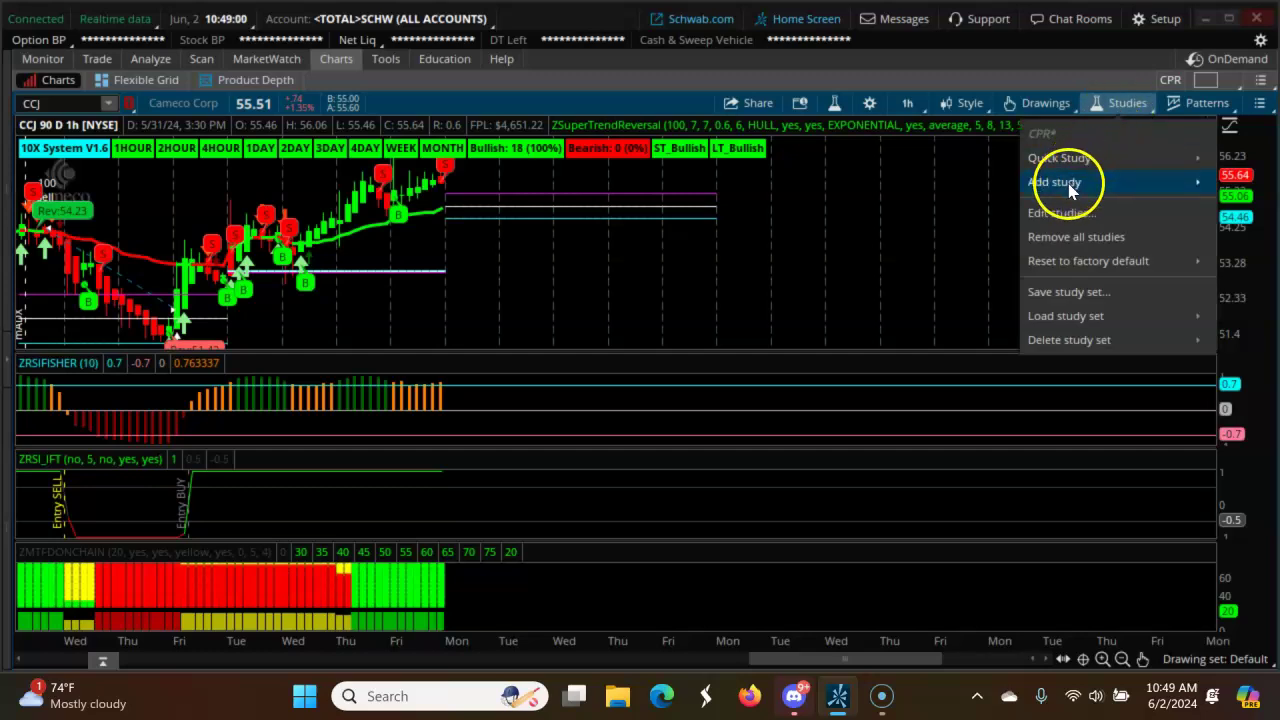
pyautogui.click(1058, 213)
pyautogui.click(798, 246)
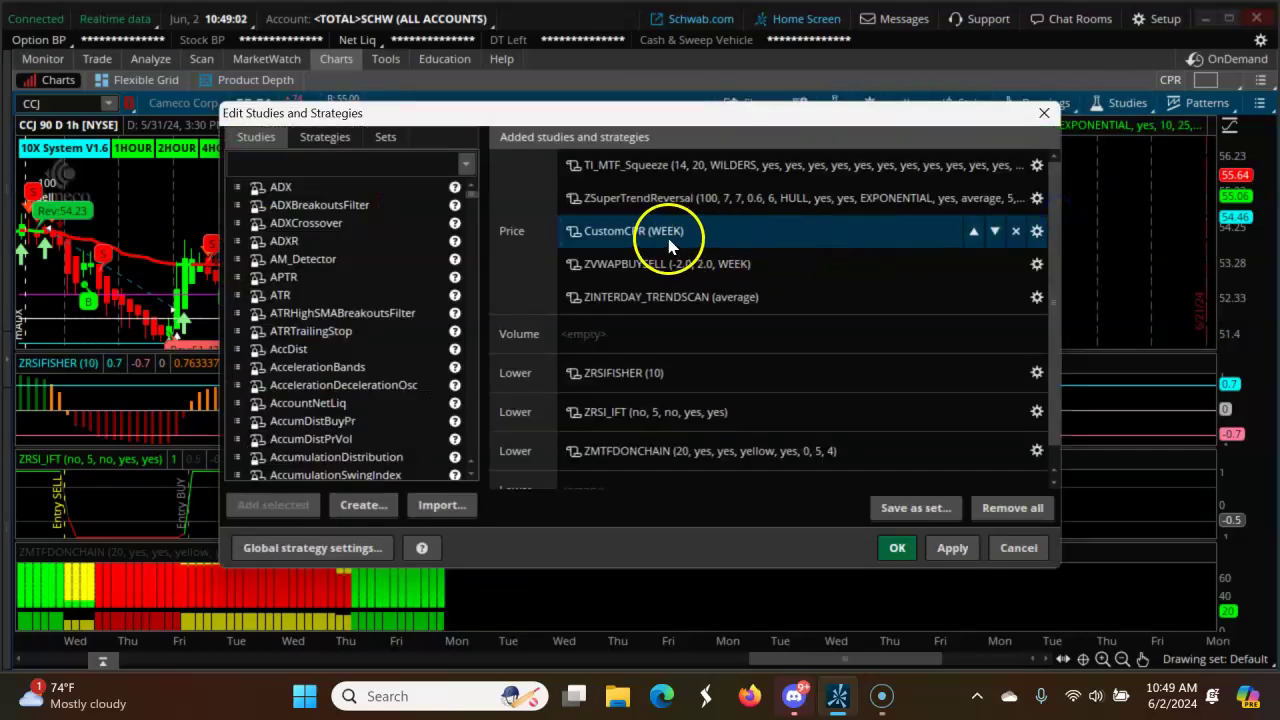
pyautogui.click(676, 266)
pyautogui.click(680, 300)
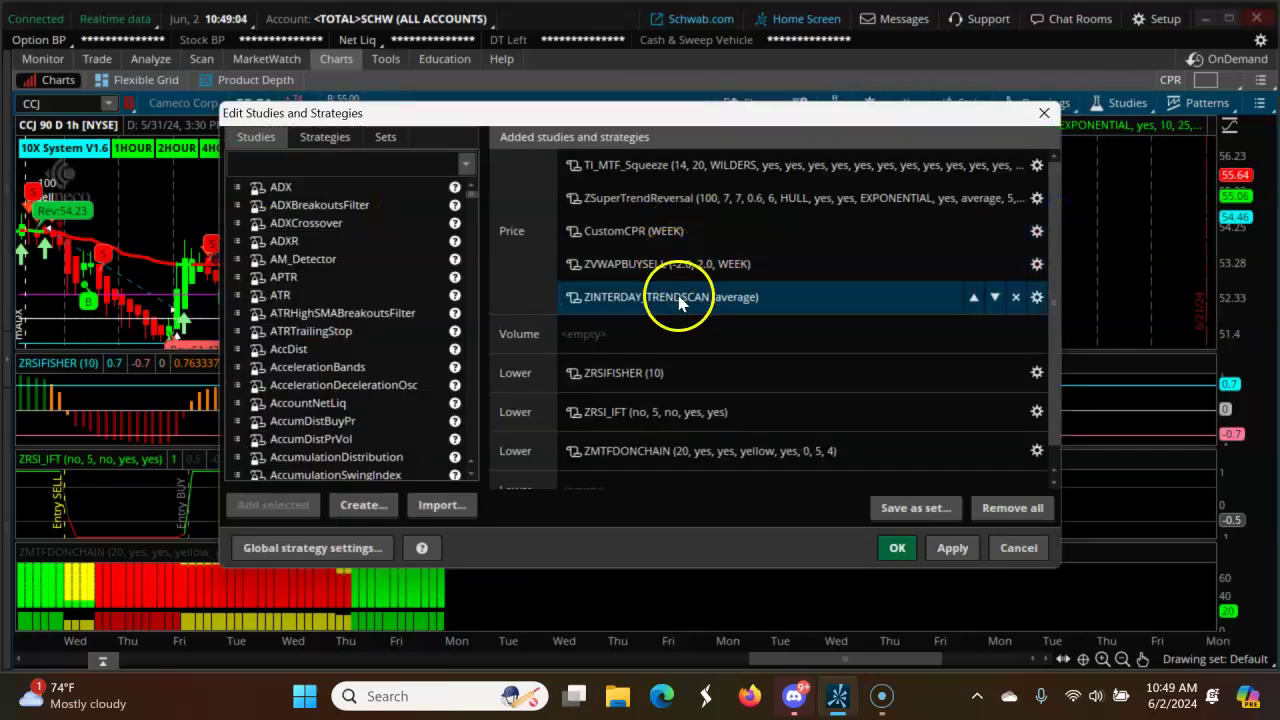
pyautogui.click(768, 510)
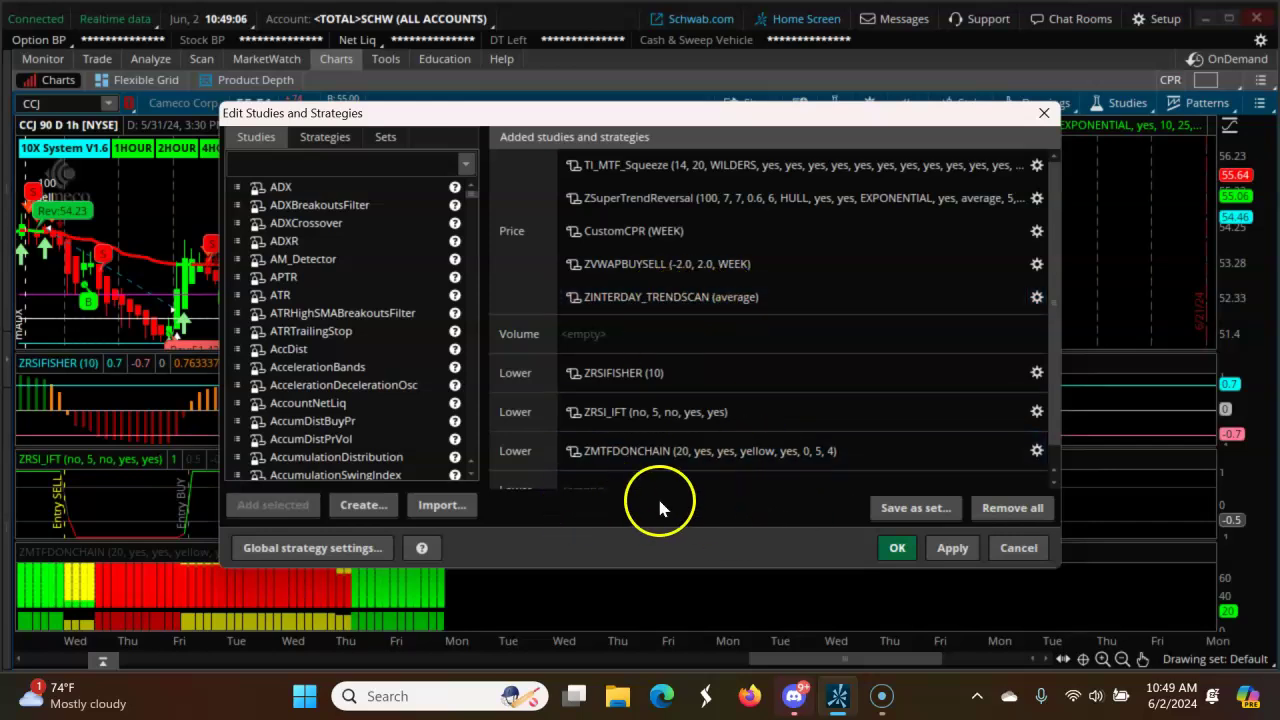
pyautogui.click(955, 548)
# Load NTAP's hourly chart and check its ZRSI_IFT readings at recent bars
pyautogui.click(898, 548)
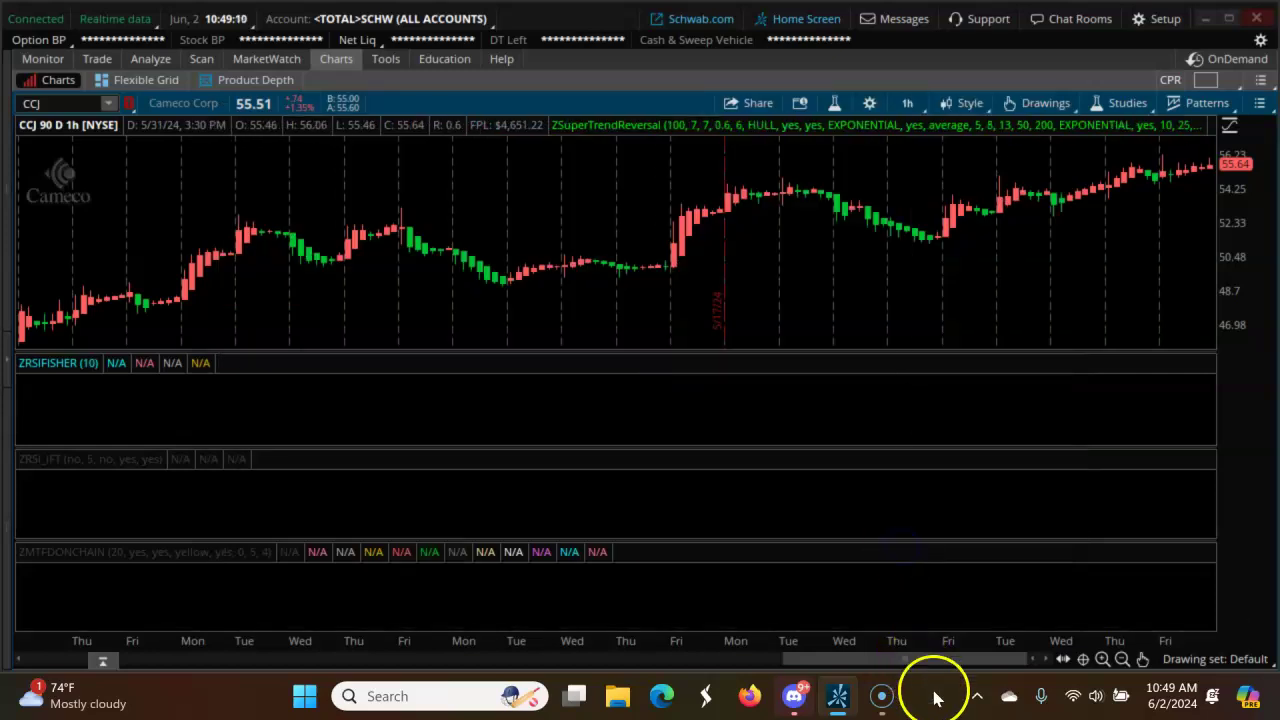
pyautogui.moveTo(903, 663); pyautogui.dragTo(765, 662)
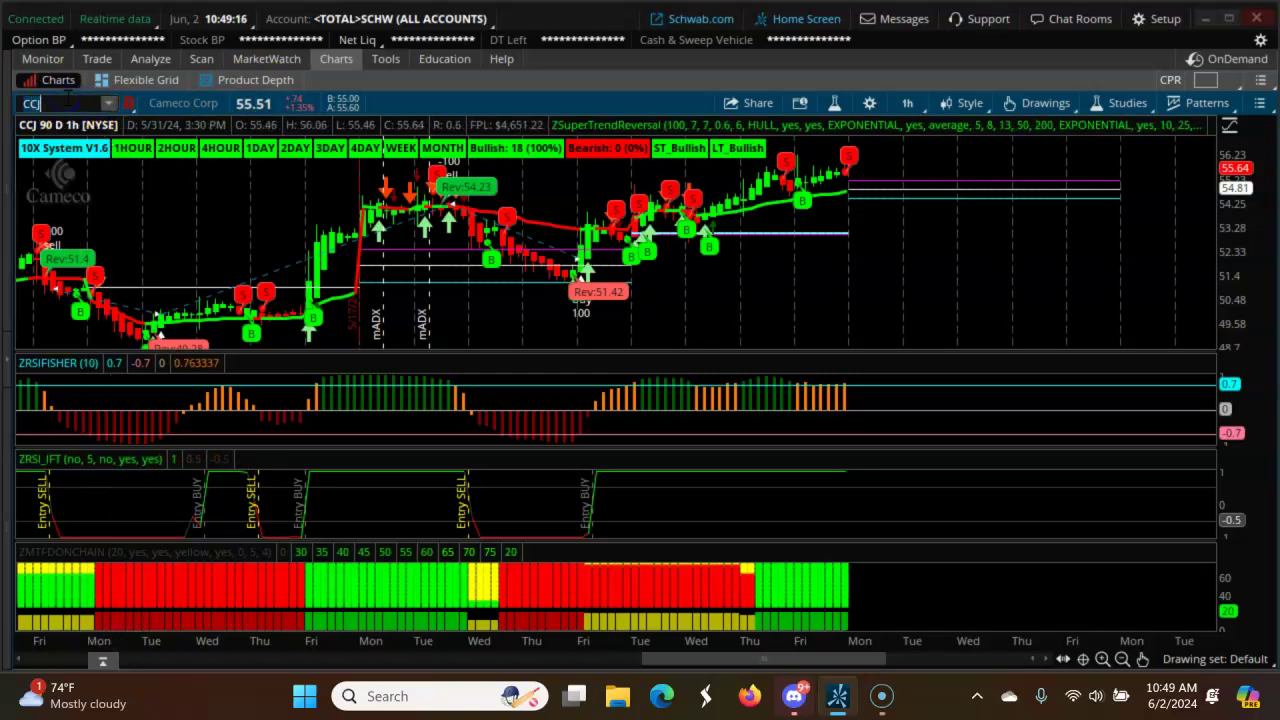
pyautogui.write('NTAP')
pyautogui.click(60, 119)
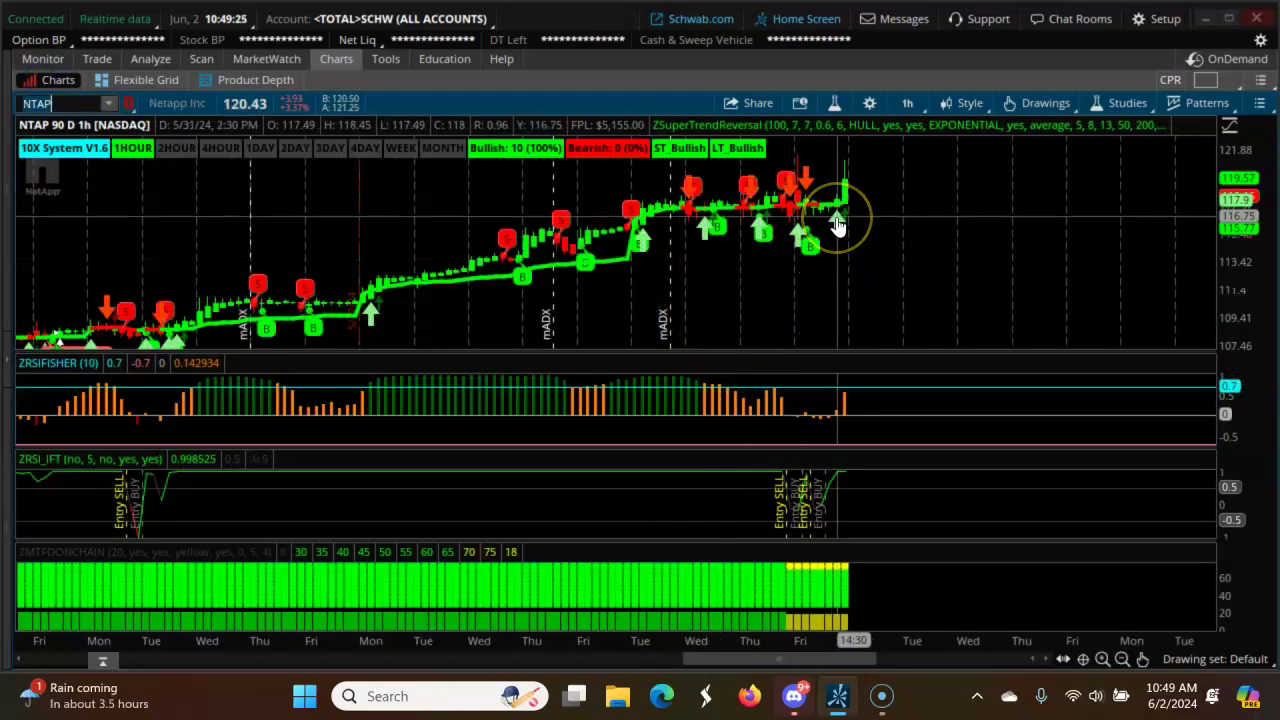
pyautogui.click(828, 482)
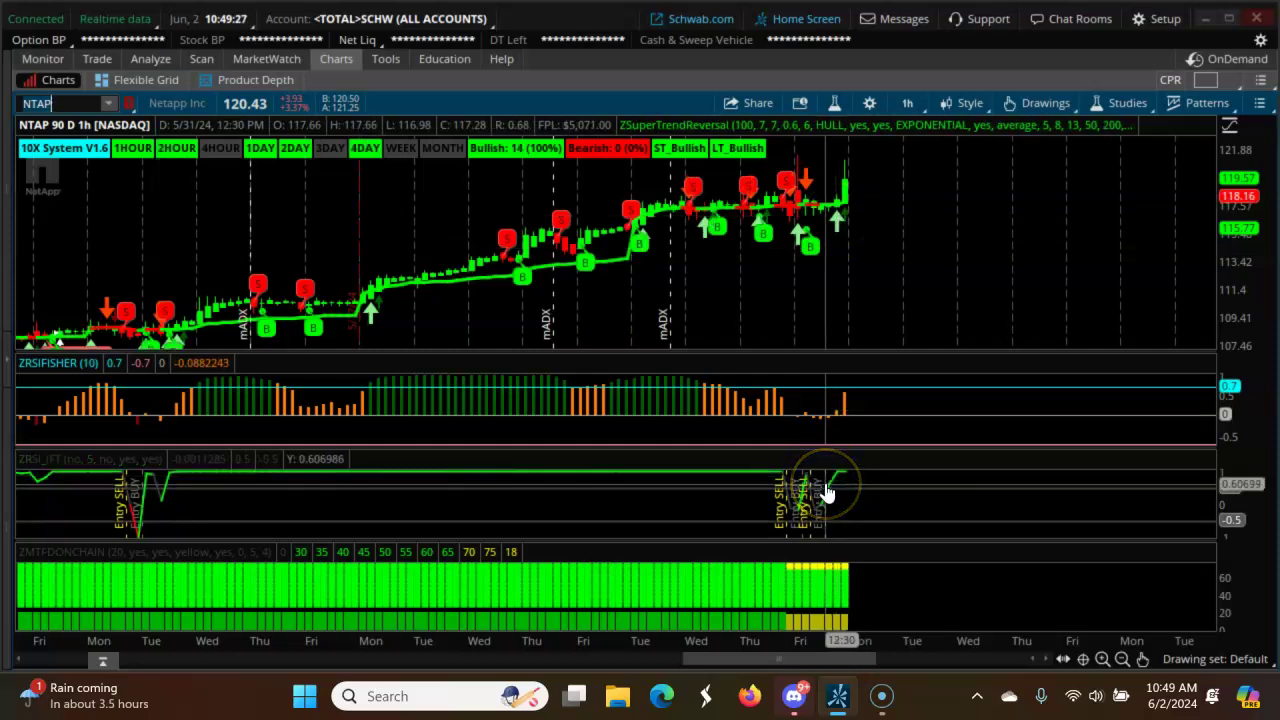
pyautogui.moveTo(828, 490); pyautogui.dragTo(424, 297)
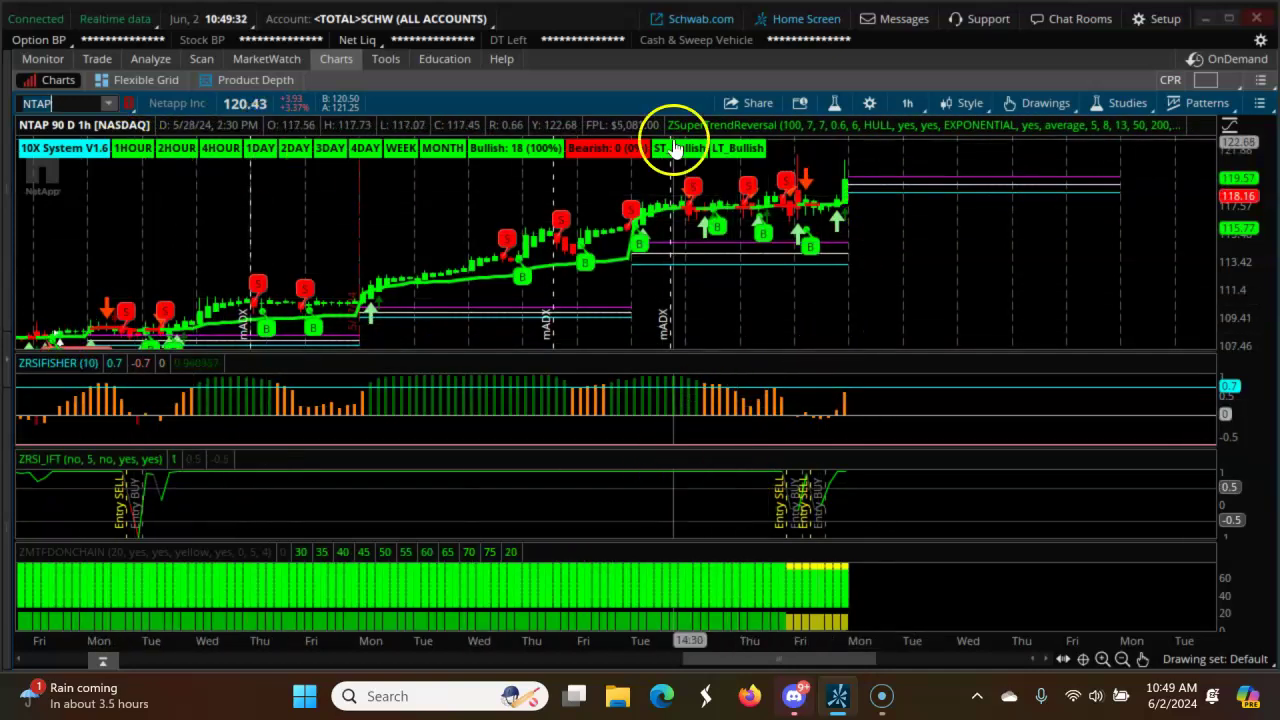
# Recheck the Stock Hacker scan results, then load the Analog Devices (ADI) chart
pyautogui.click(203, 62)
pyautogui.click(203, 62)
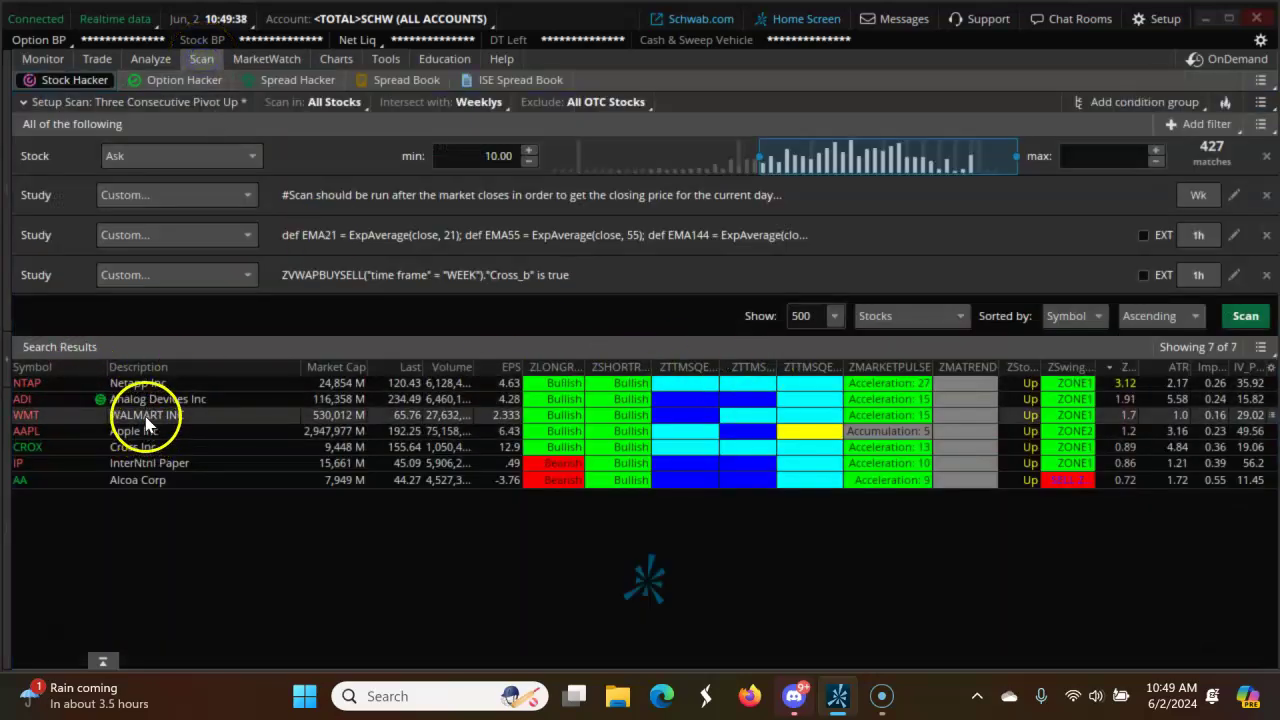
pyautogui.click(346, 64)
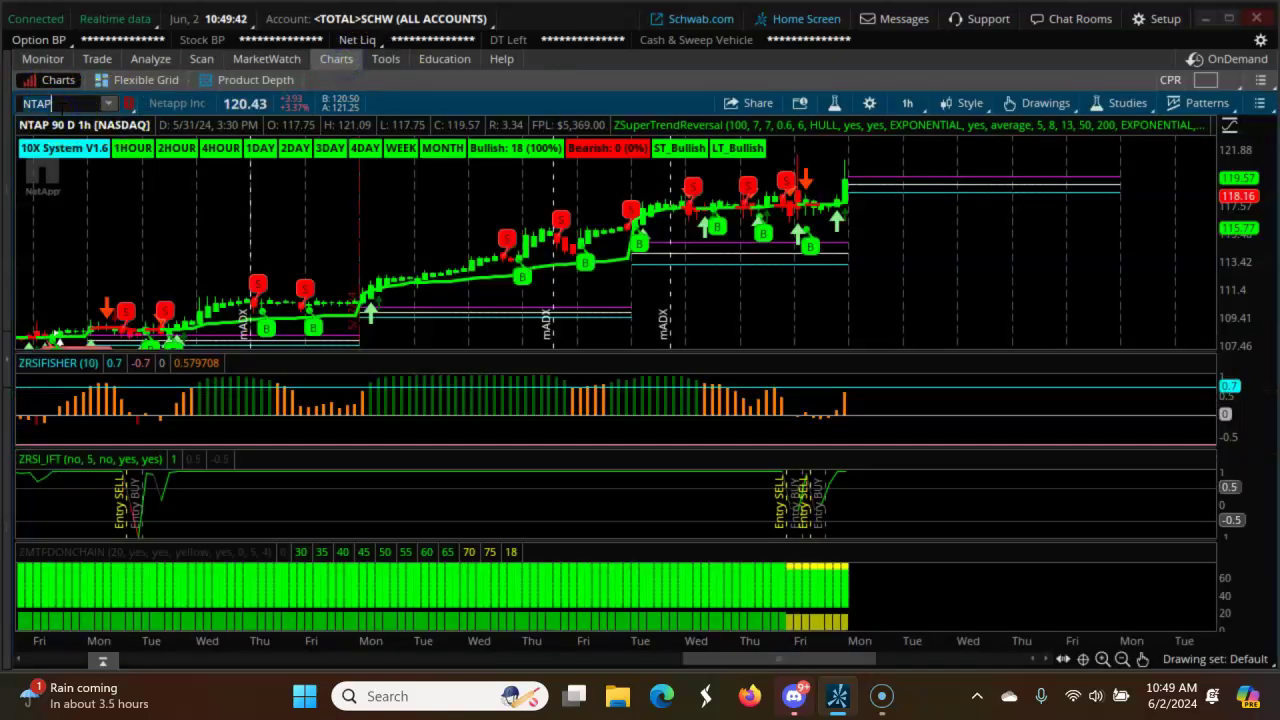
pyautogui.write('ADI')
pyautogui.press('Return')
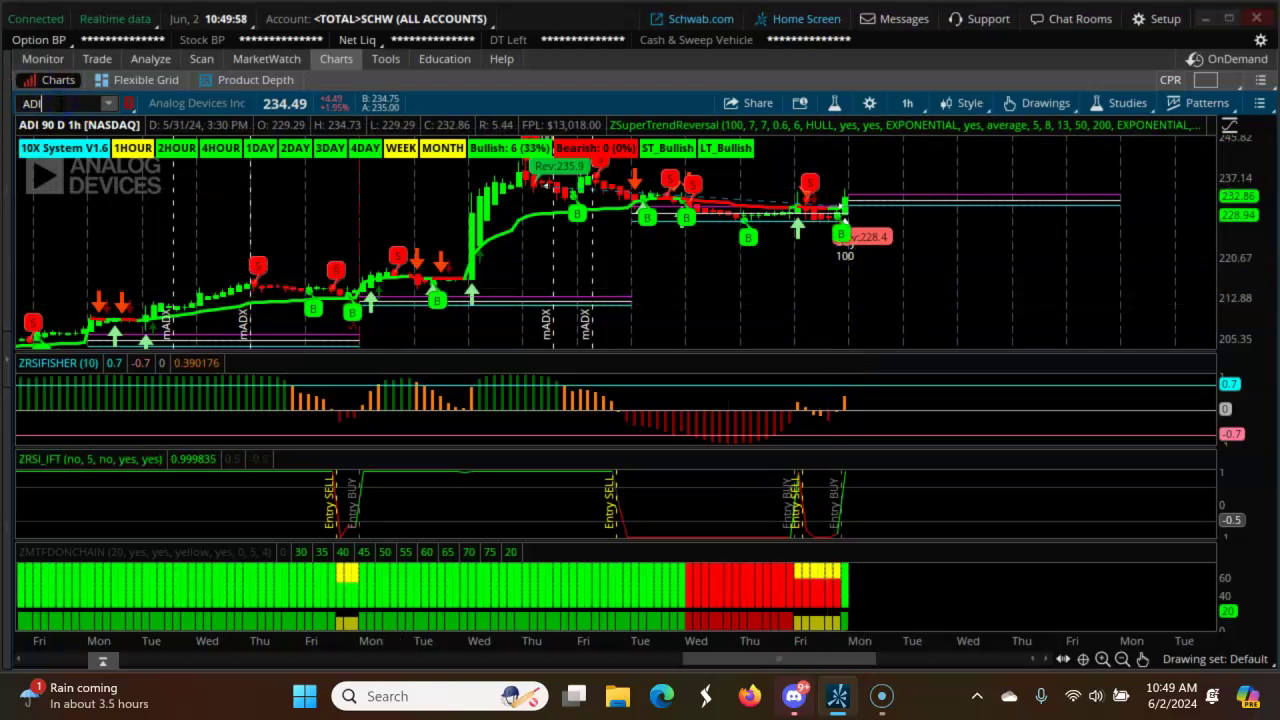
# Load Walmart (WMT), read its latest bar data, then switch to Apple (AAPL)
pyautogui.write('WMT')
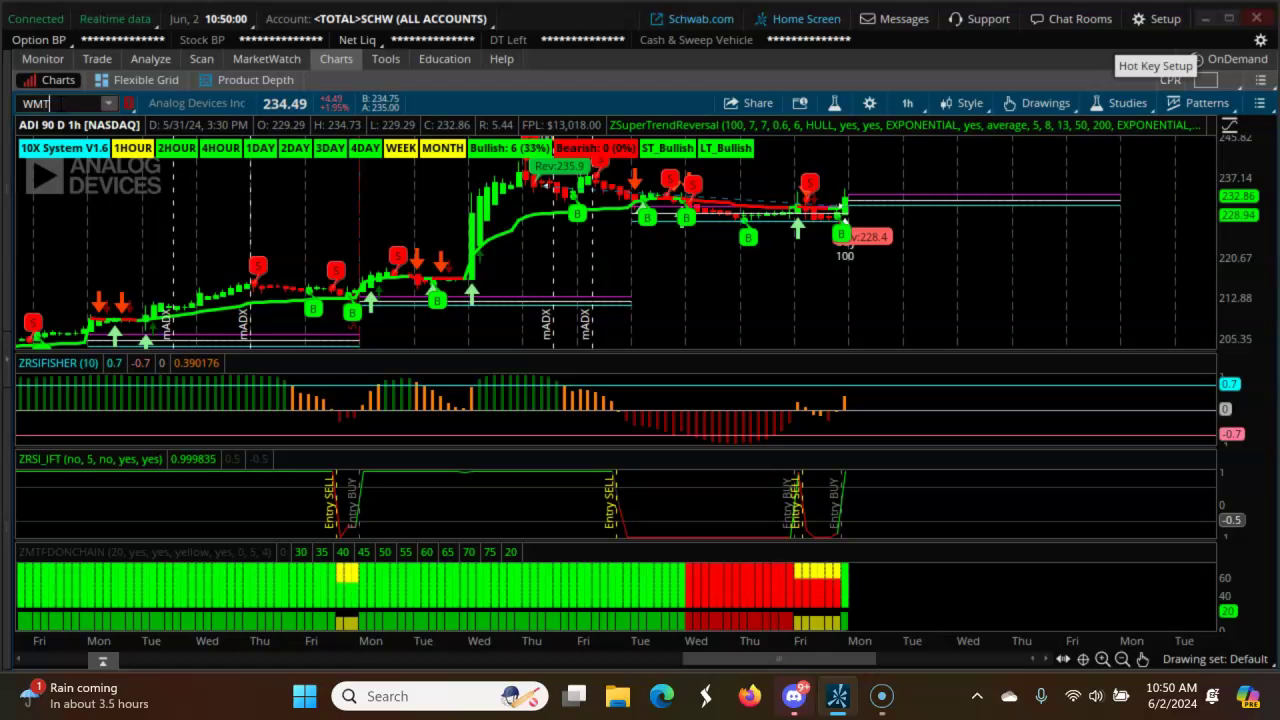
pyautogui.click(56, 117)
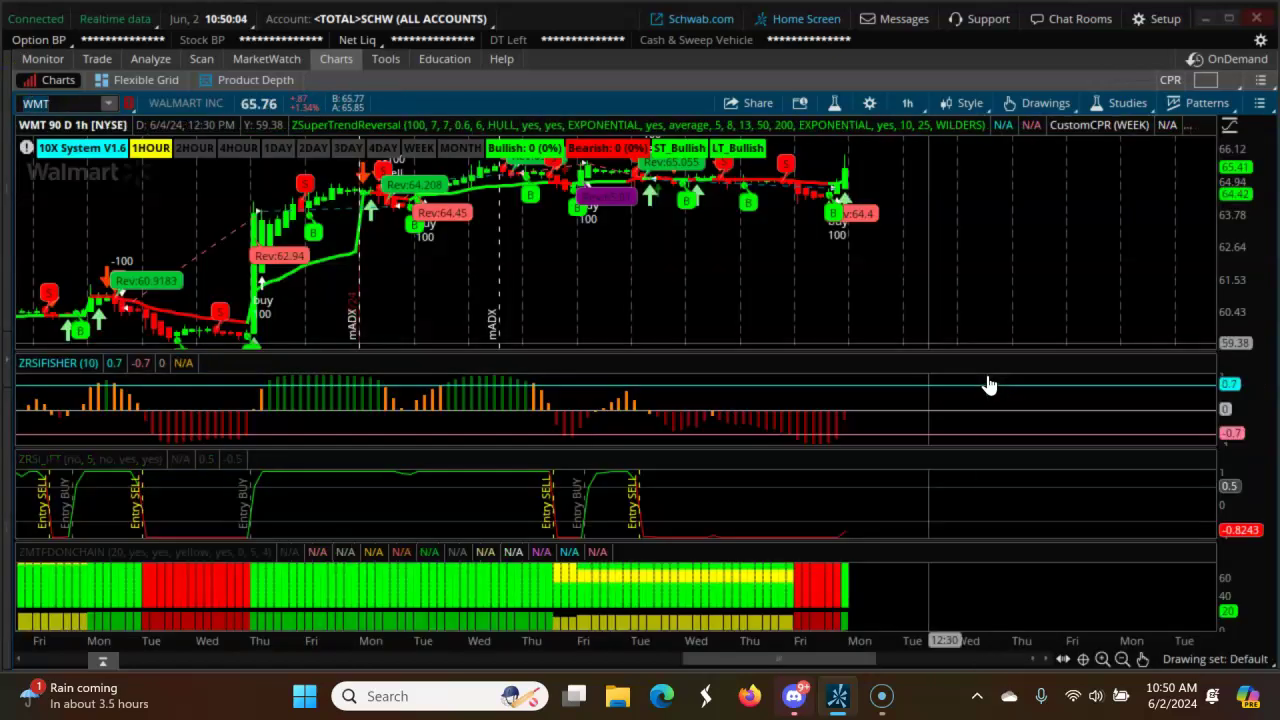
pyautogui.click(843, 207)
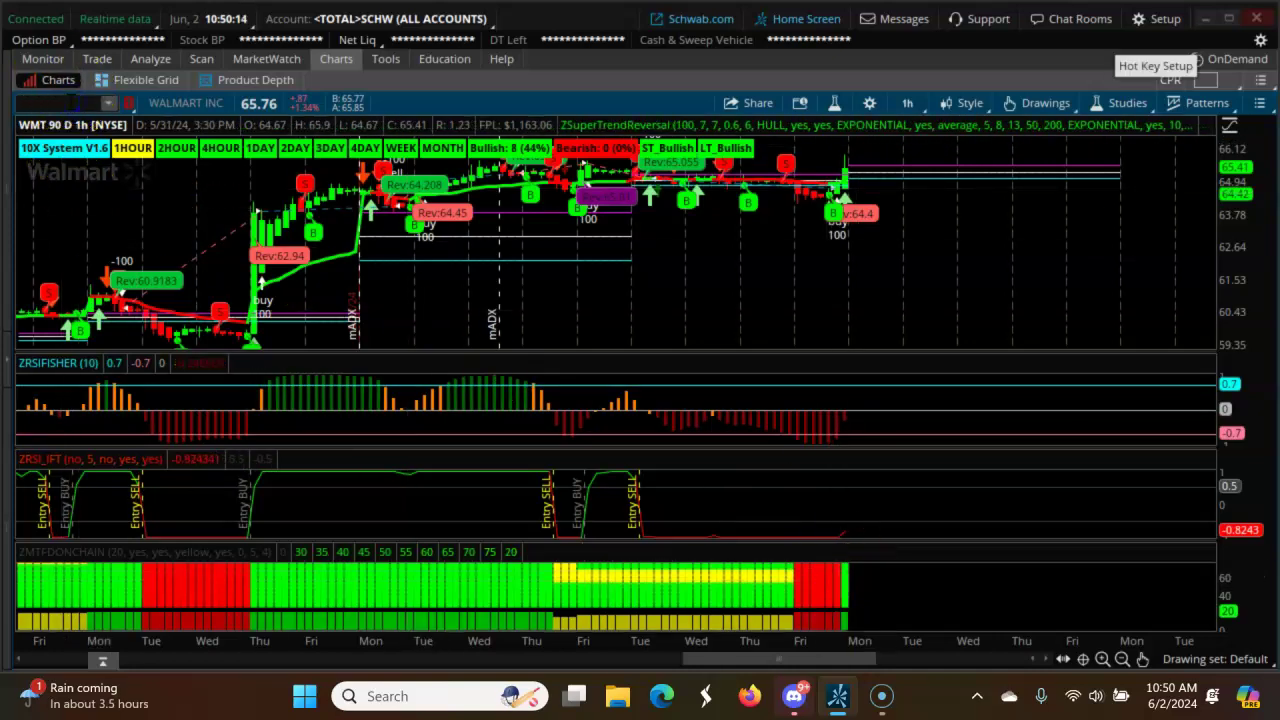
pyautogui.write('AAPL')
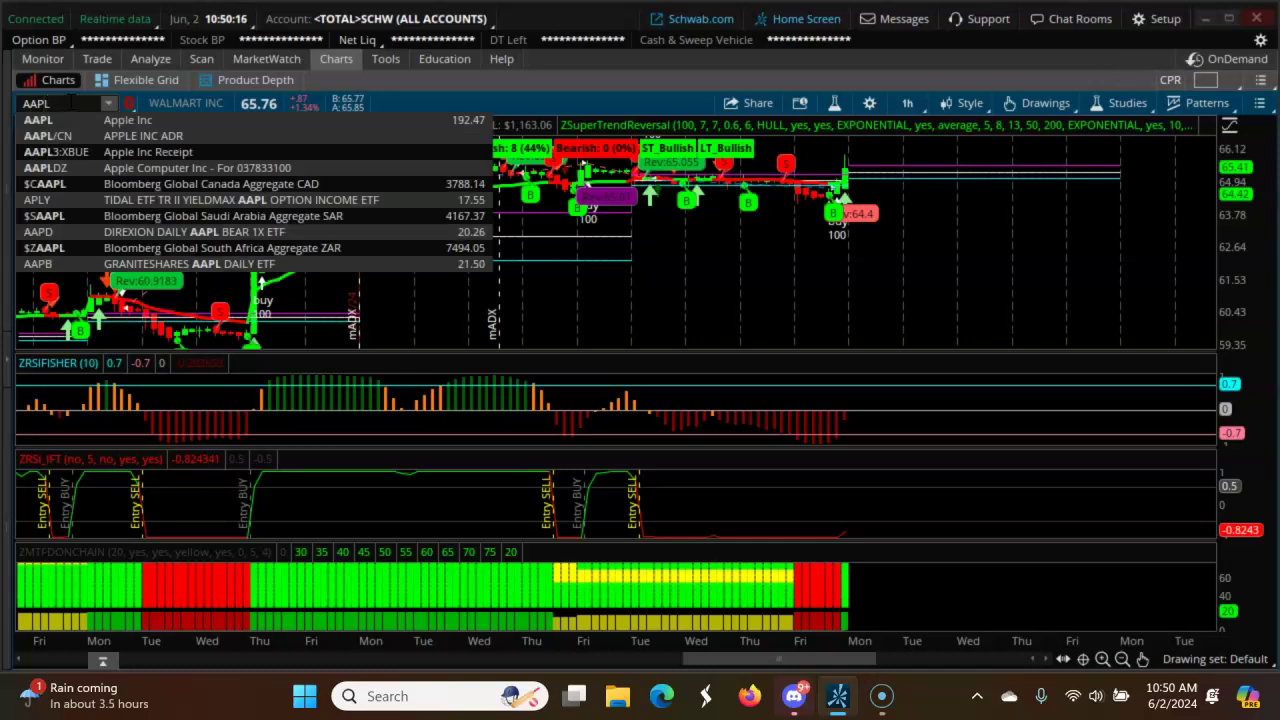
pyautogui.click(64, 122)
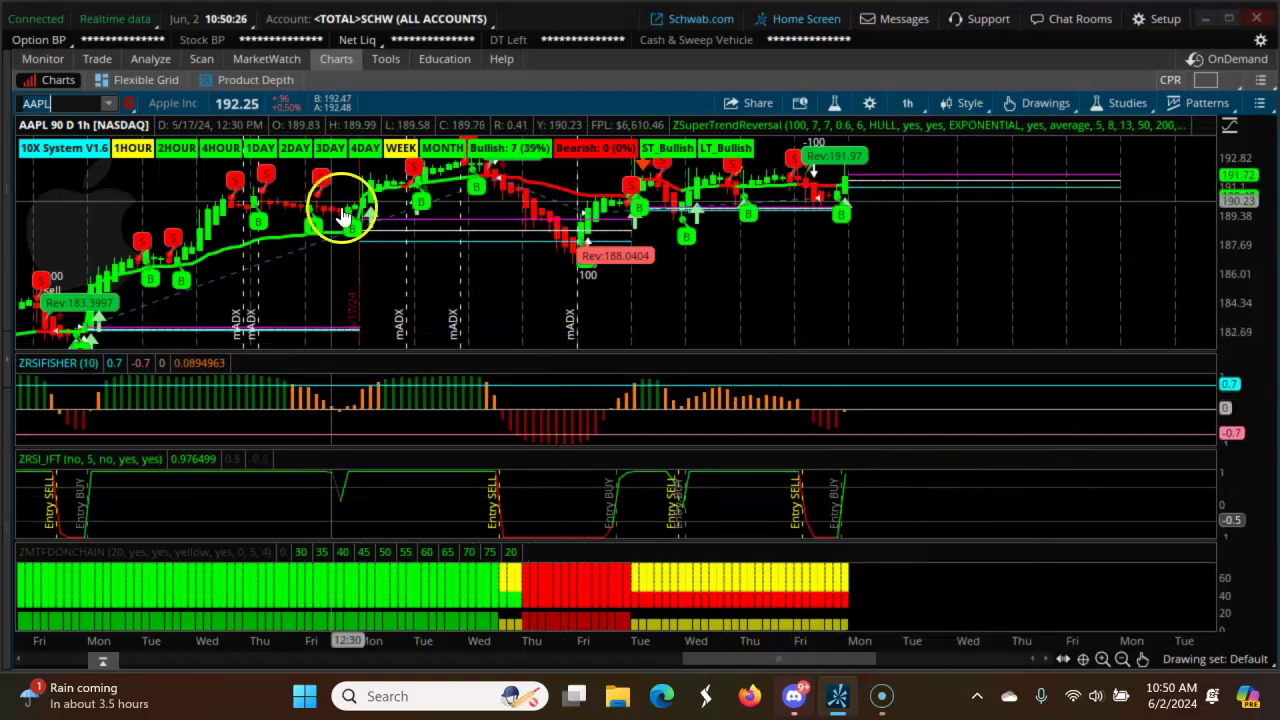
# Glance at the scan results, then load Crocs (CROX) and dismiss its chart alert
pyautogui.click(203, 59)
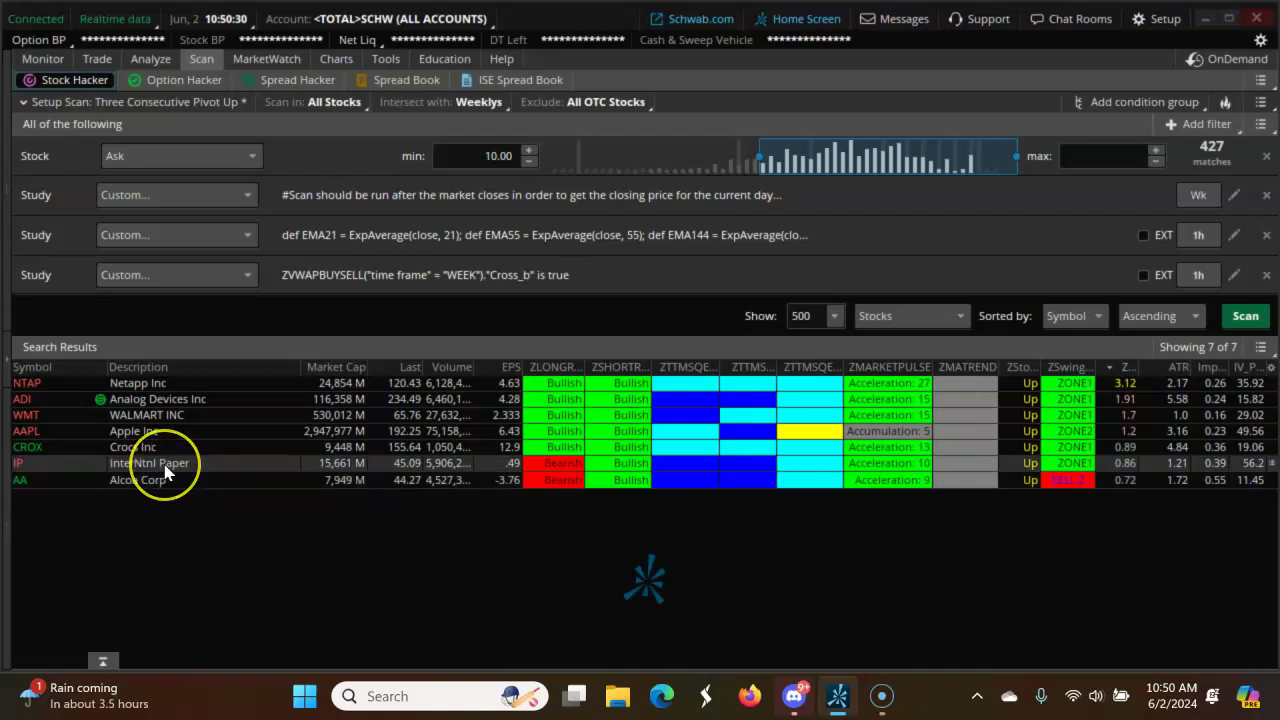
pyautogui.click(336, 60)
pyautogui.click(68, 105)
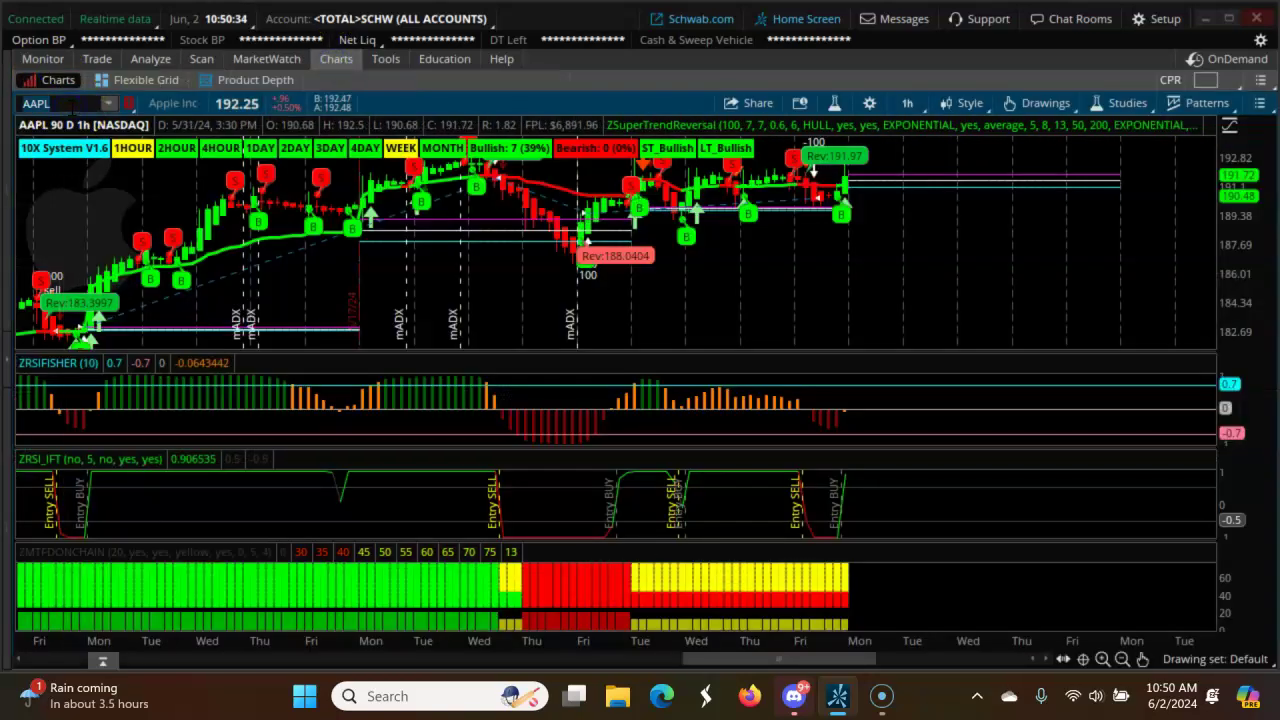
pyautogui.write('c')
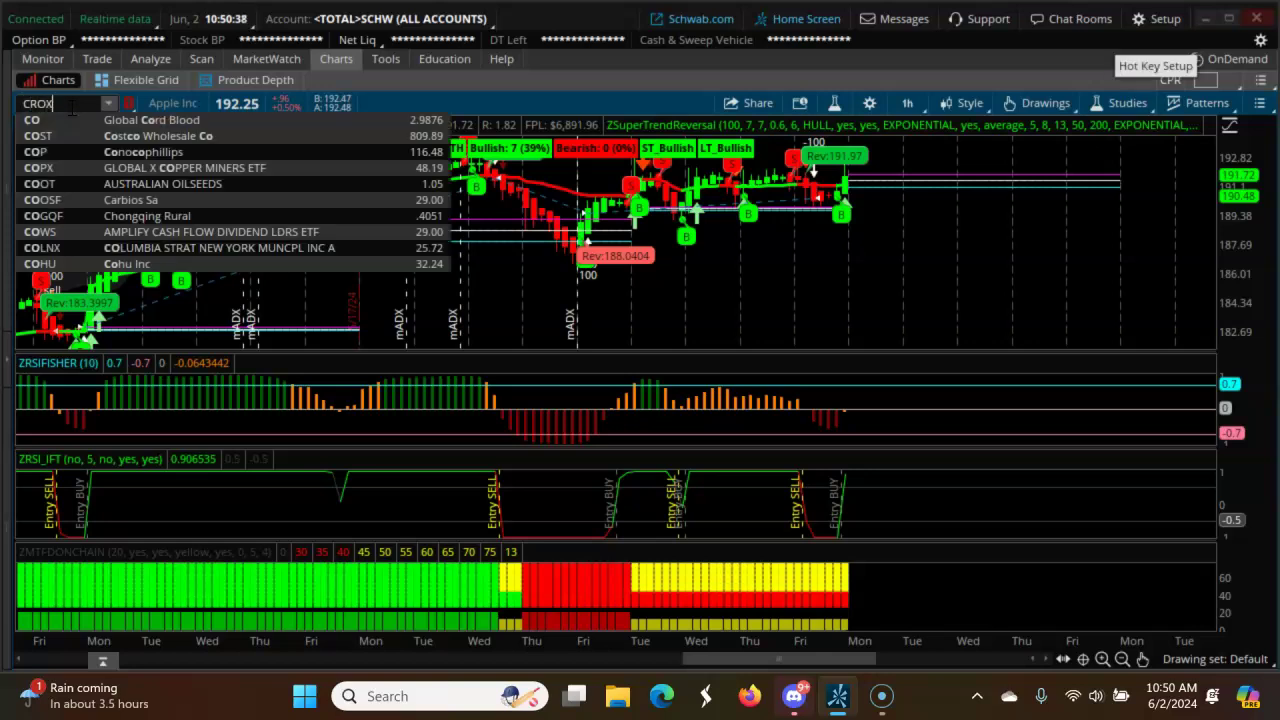
pyautogui.click(56, 120)
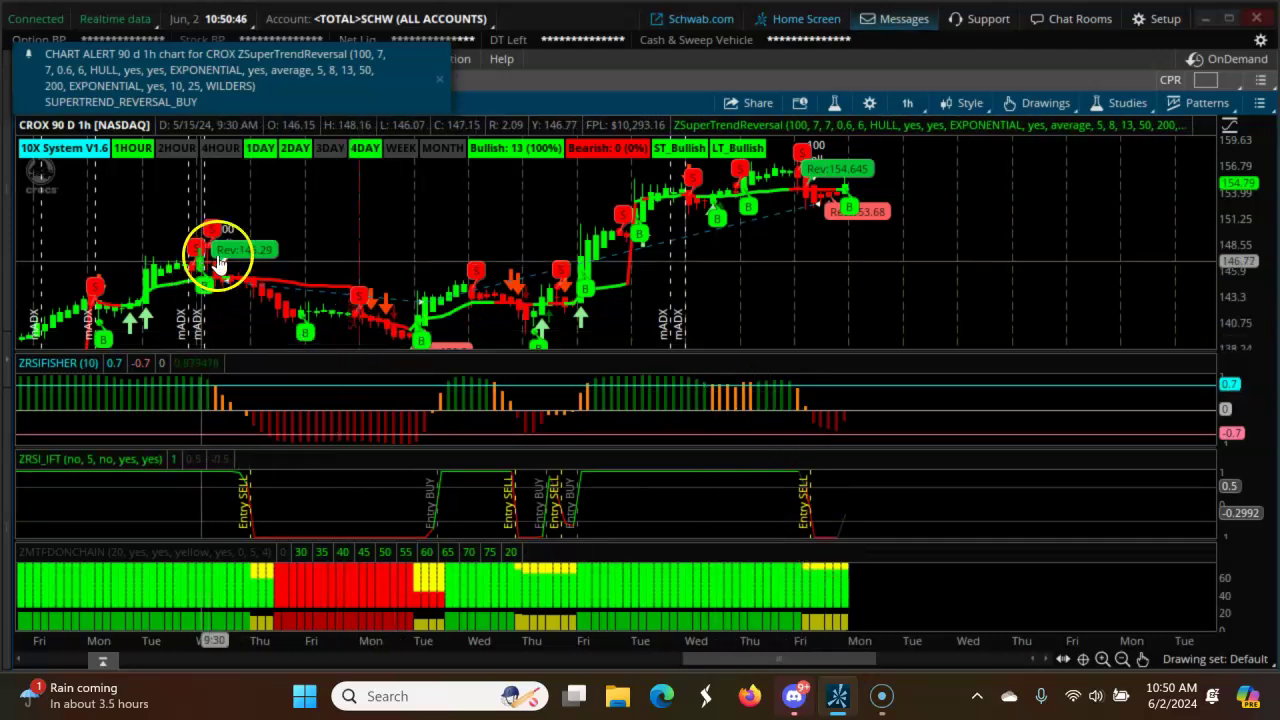
pyautogui.click(439, 79)
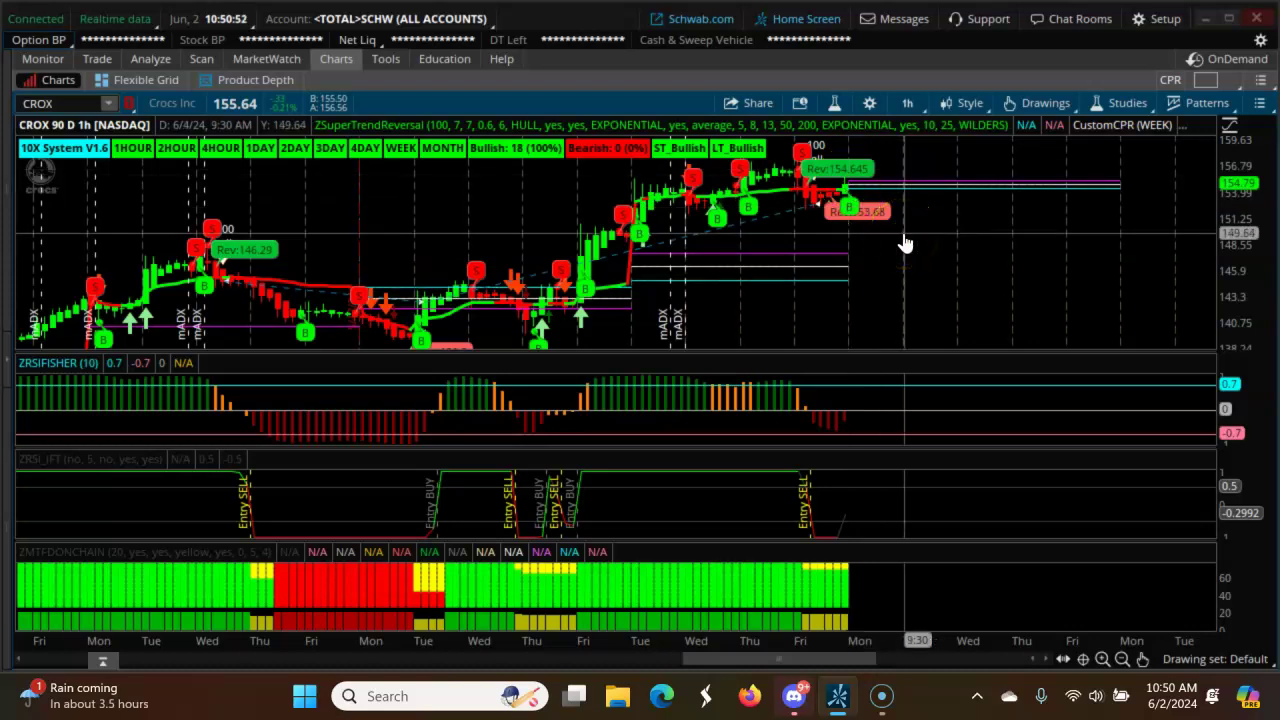
# Read the 5/31 bar values, then replace LULU with ADI in OptionStrat
pyautogui.click(331, 549)
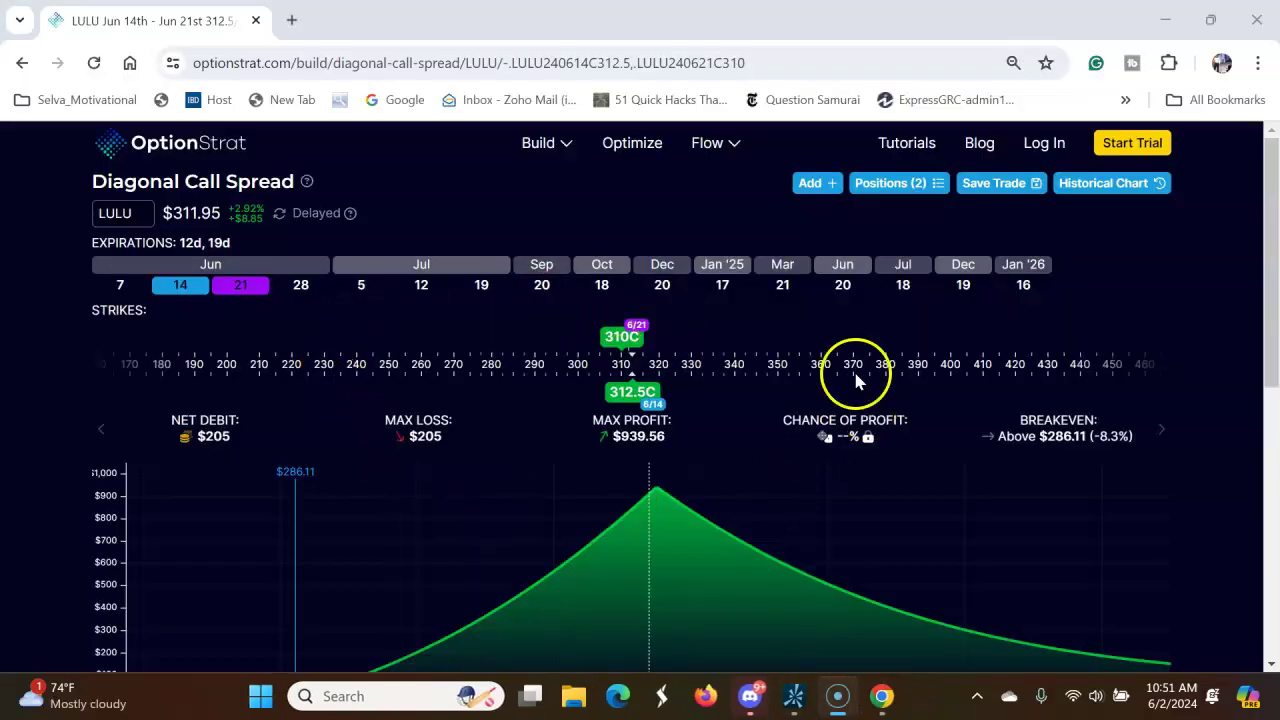
pyautogui.click(145, 216)
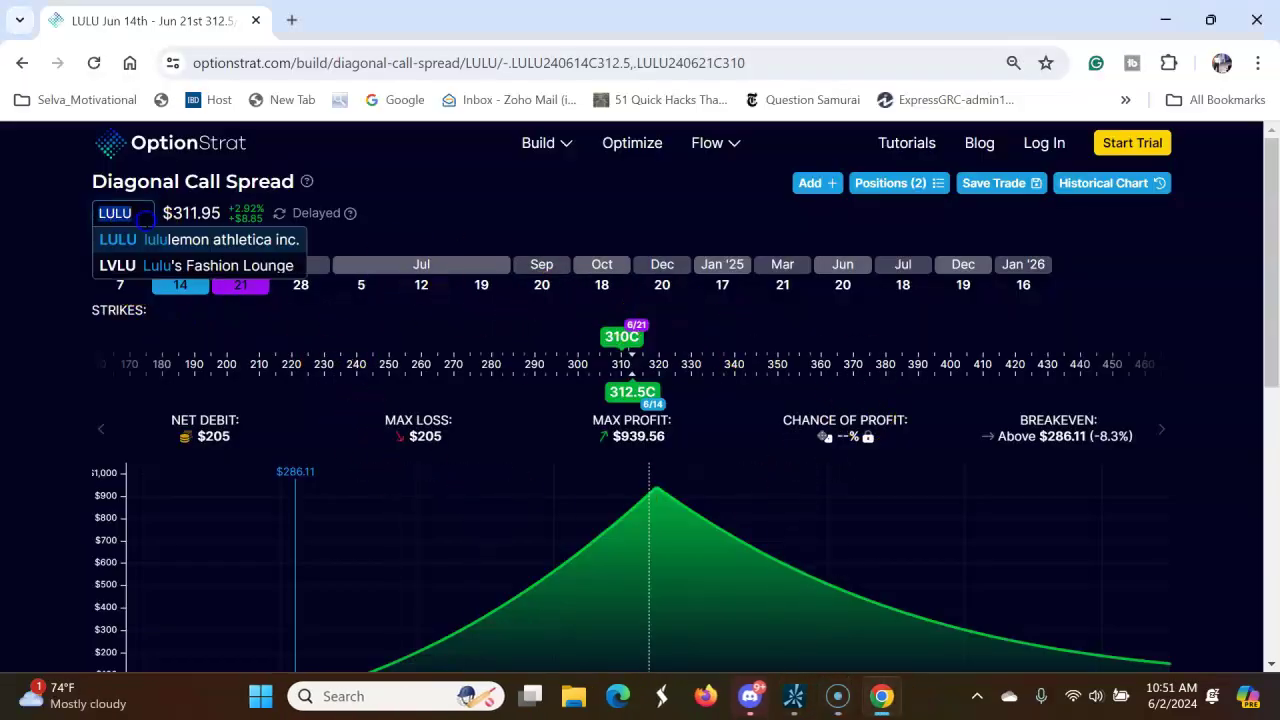
pyautogui.press('BackSpace')
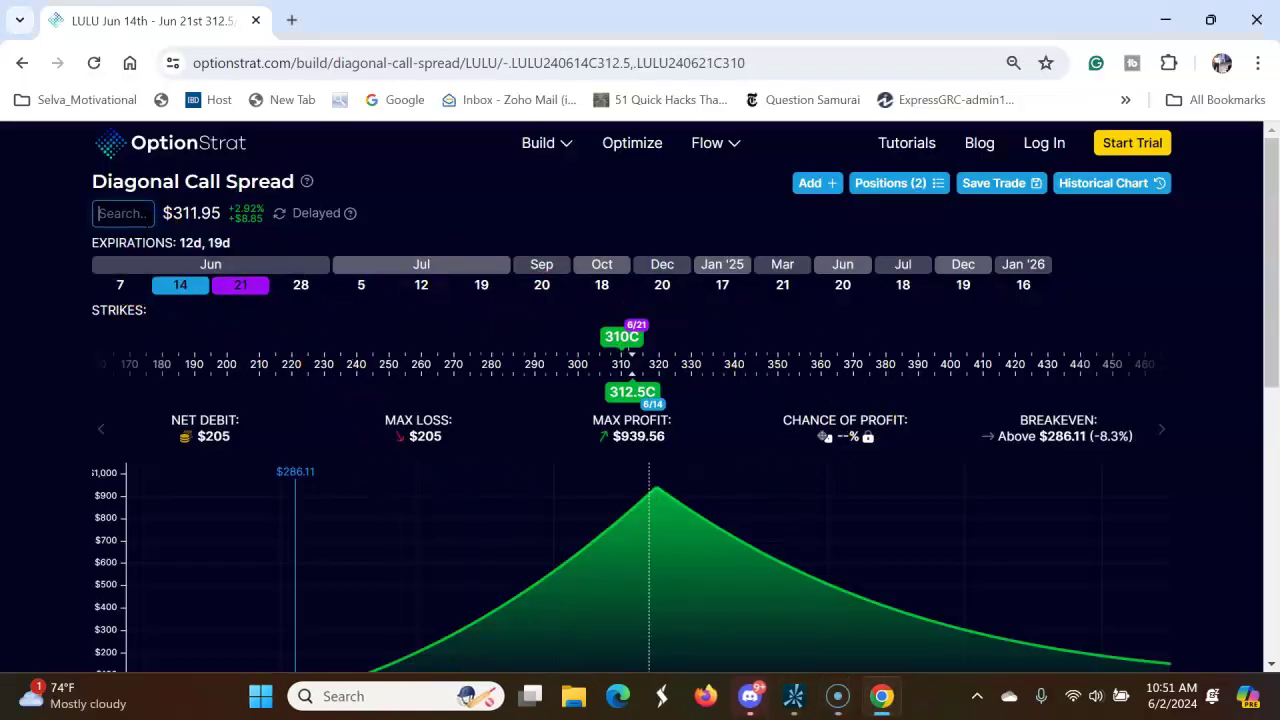
pyautogui.write('ADI')
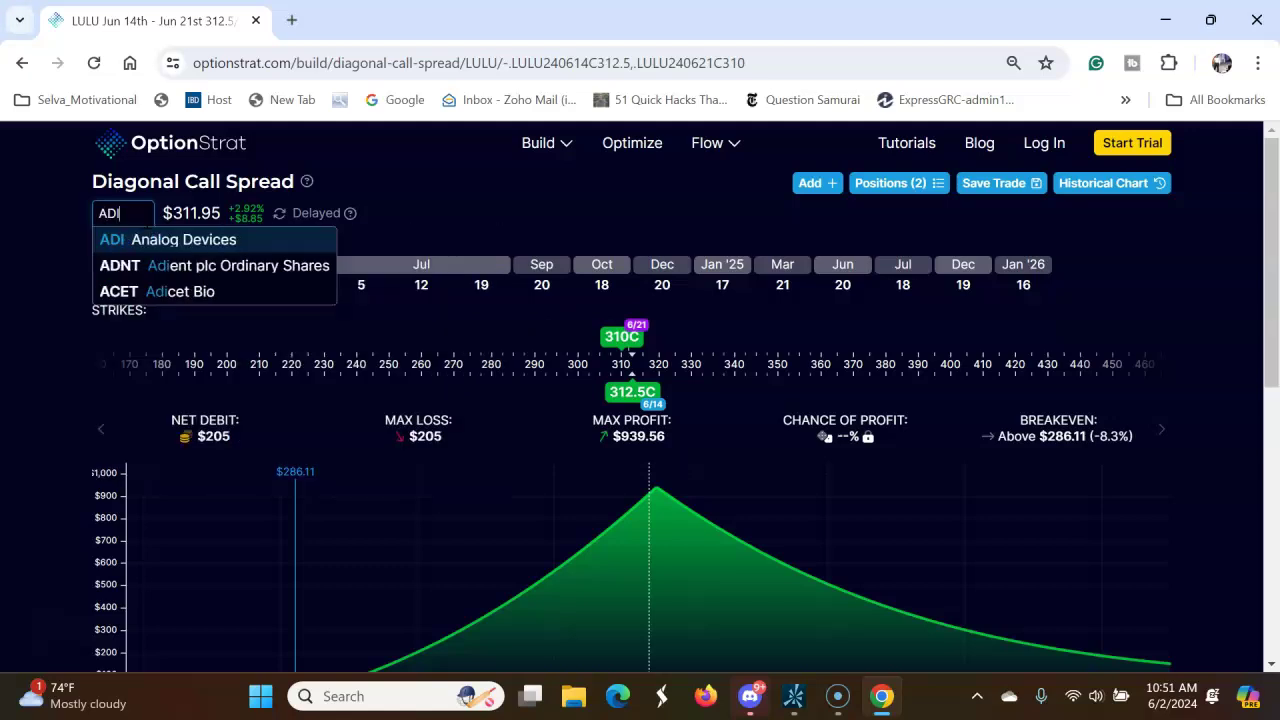
pyautogui.click(148, 240)
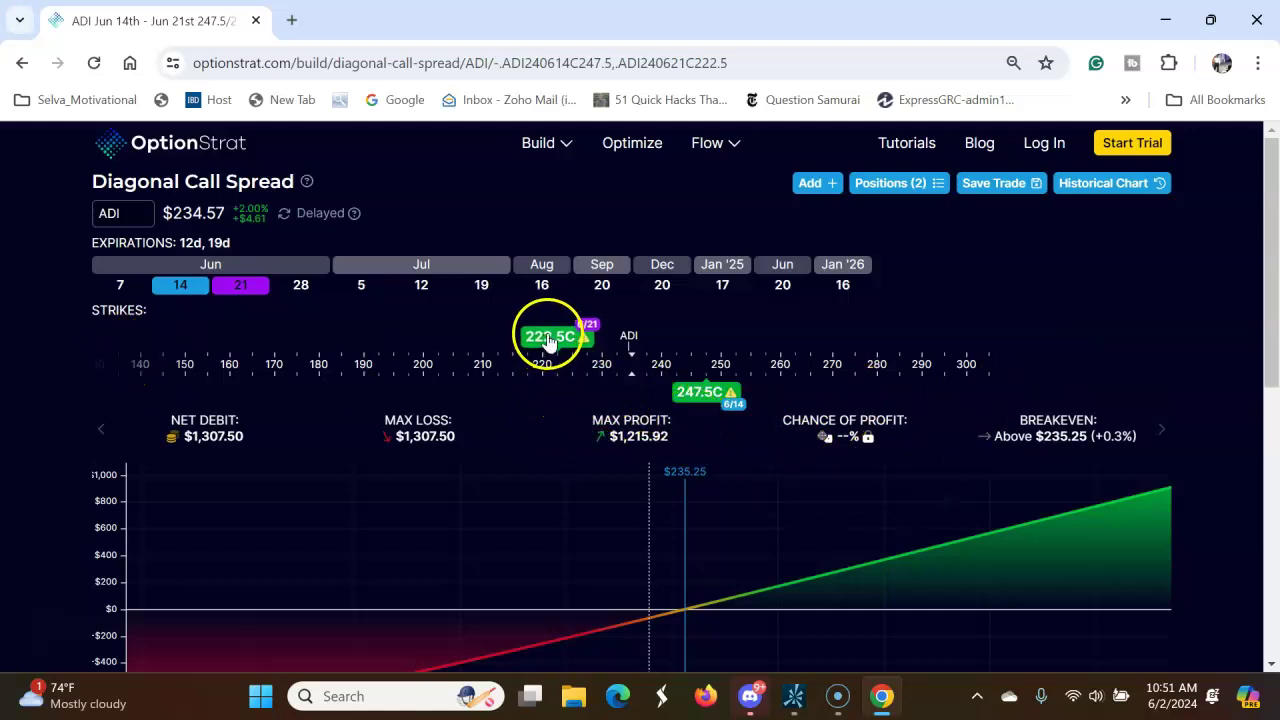
# Drag both calendar call strikes to 235 for June 14 and June 21
pyautogui.moveTo(549, 340); pyautogui.dragTo(627, 338)
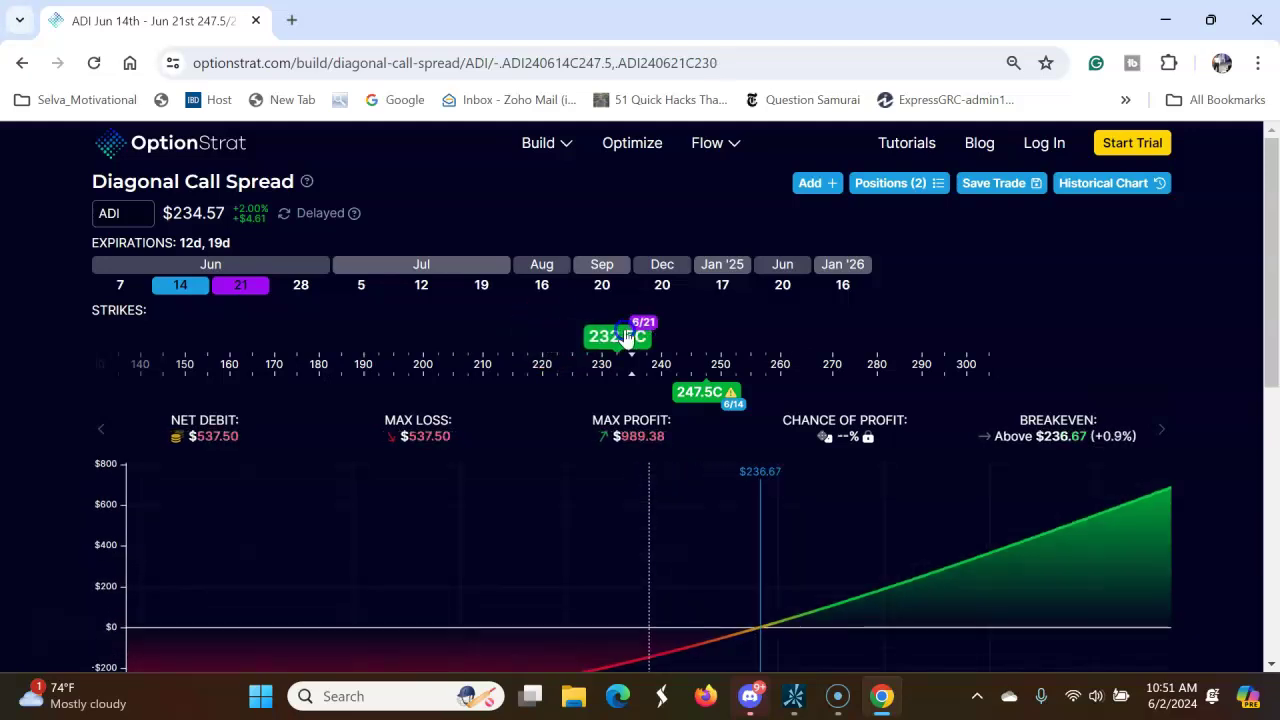
pyautogui.moveTo(628, 336); pyautogui.dragTo(640, 337)
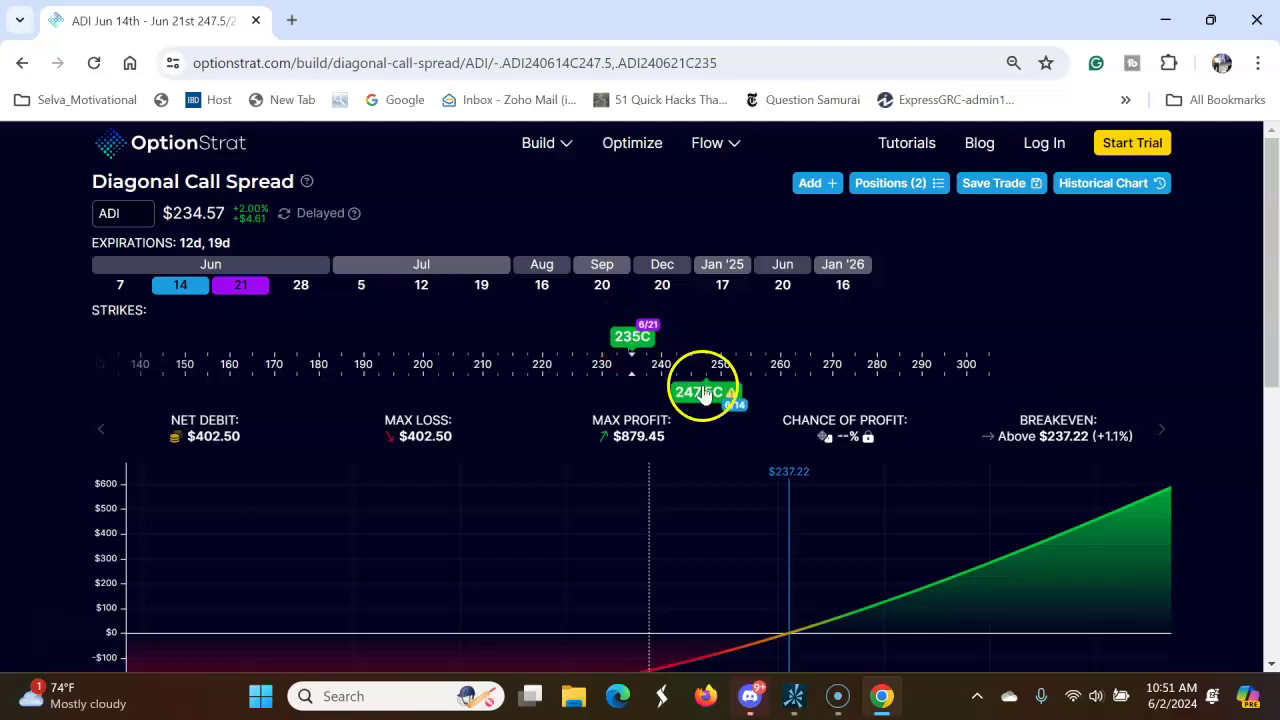
pyautogui.moveTo(704, 392); pyautogui.dragTo(639, 394)
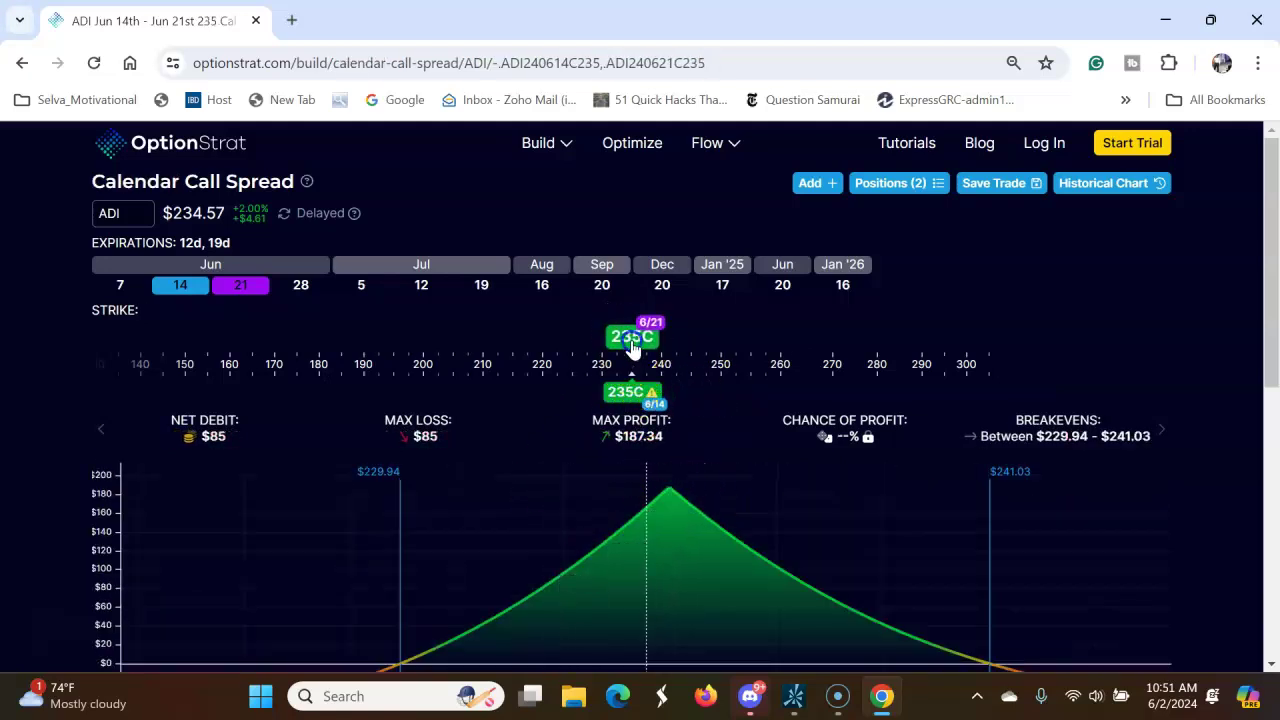
pyautogui.moveTo(632, 357)
pyautogui.mouseDown()
pyautogui.moveTo(647, 357)
pyautogui.moveTo(648, 393)
pyautogui.mouseUp()
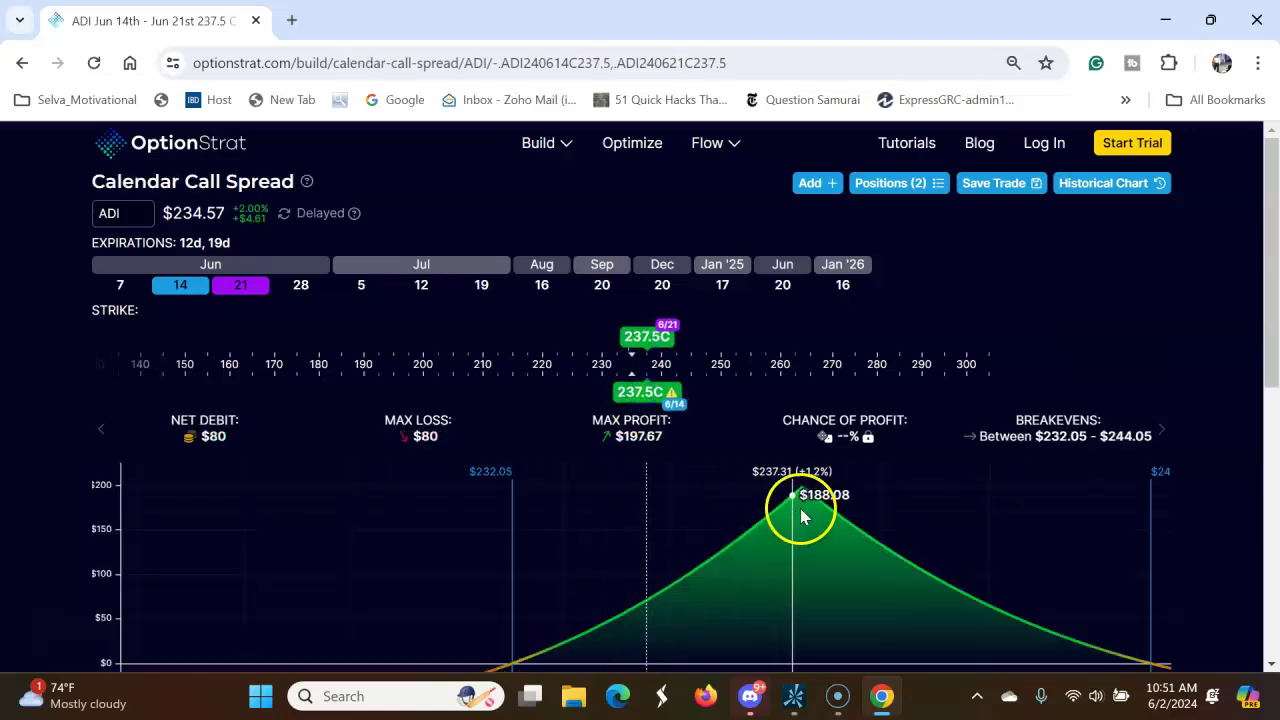
pyautogui.moveTo(822, 472)
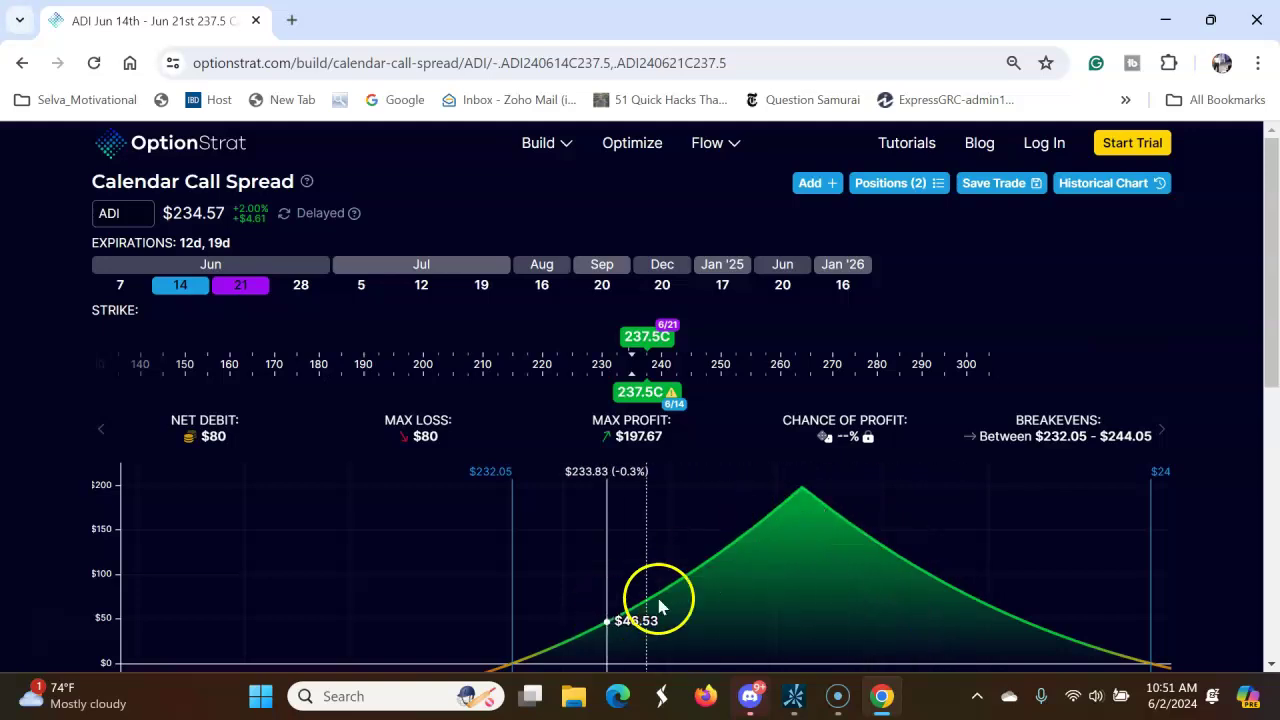
pyautogui.moveTo(1271, 280); pyautogui.dragTo(1270, 298)
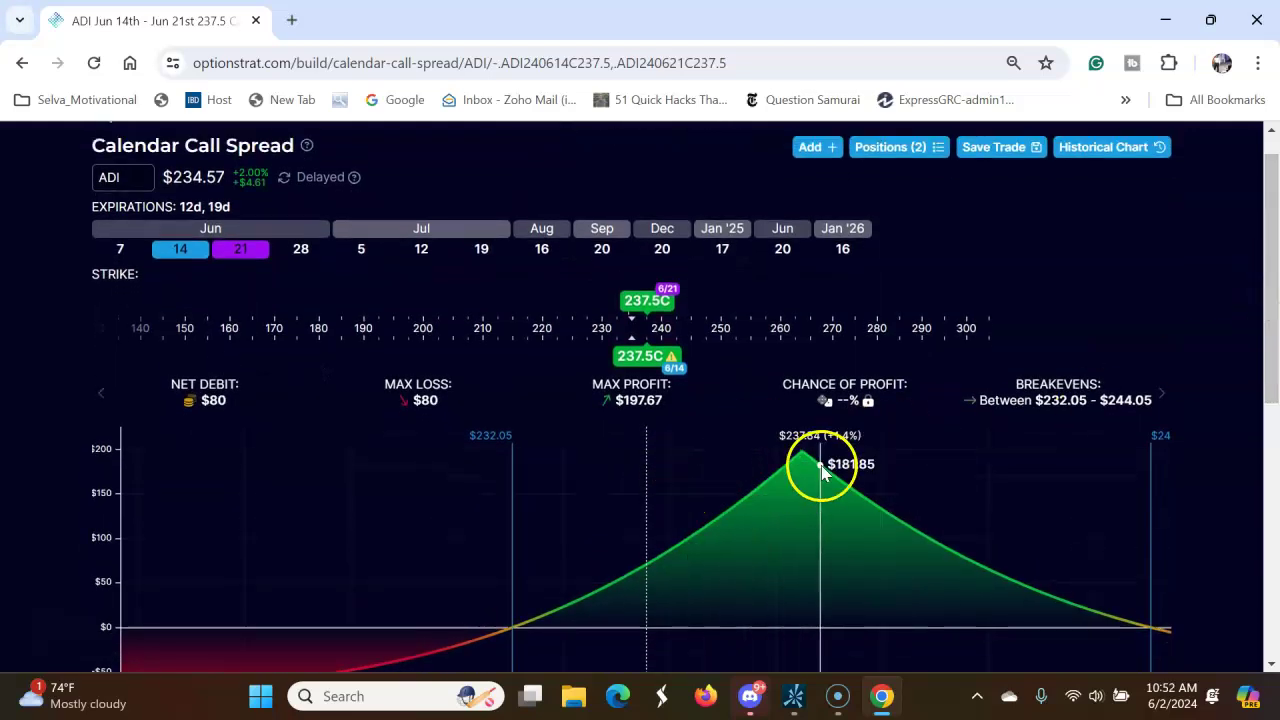
pyautogui.moveTo(768, 481)
pyautogui.mouseDown()
pyautogui.moveTo(783, 485)
pyautogui.moveTo(603, 537)
pyautogui.moveTo(520, 620)
pyautogui.moveTo(641, 543)
pyautogui.mouseUp()
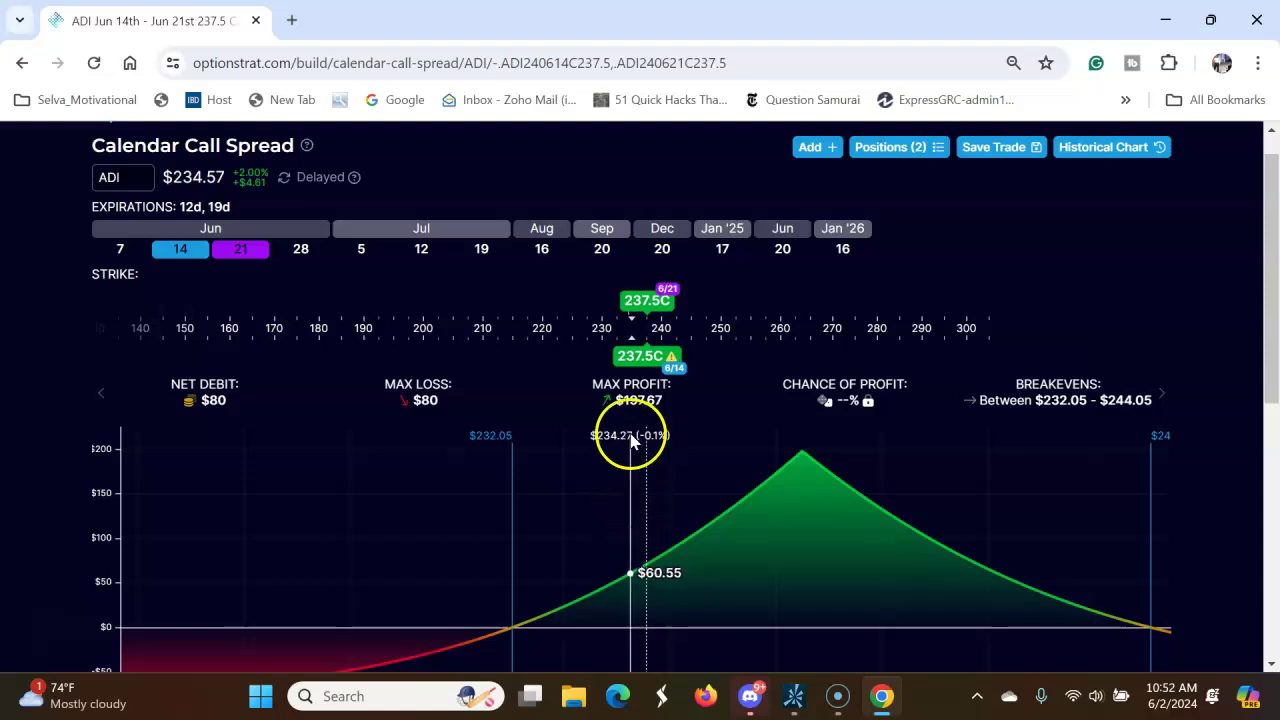
pyautogui.moveTo(651, 357); pyautogui.dragTo(638, 367)
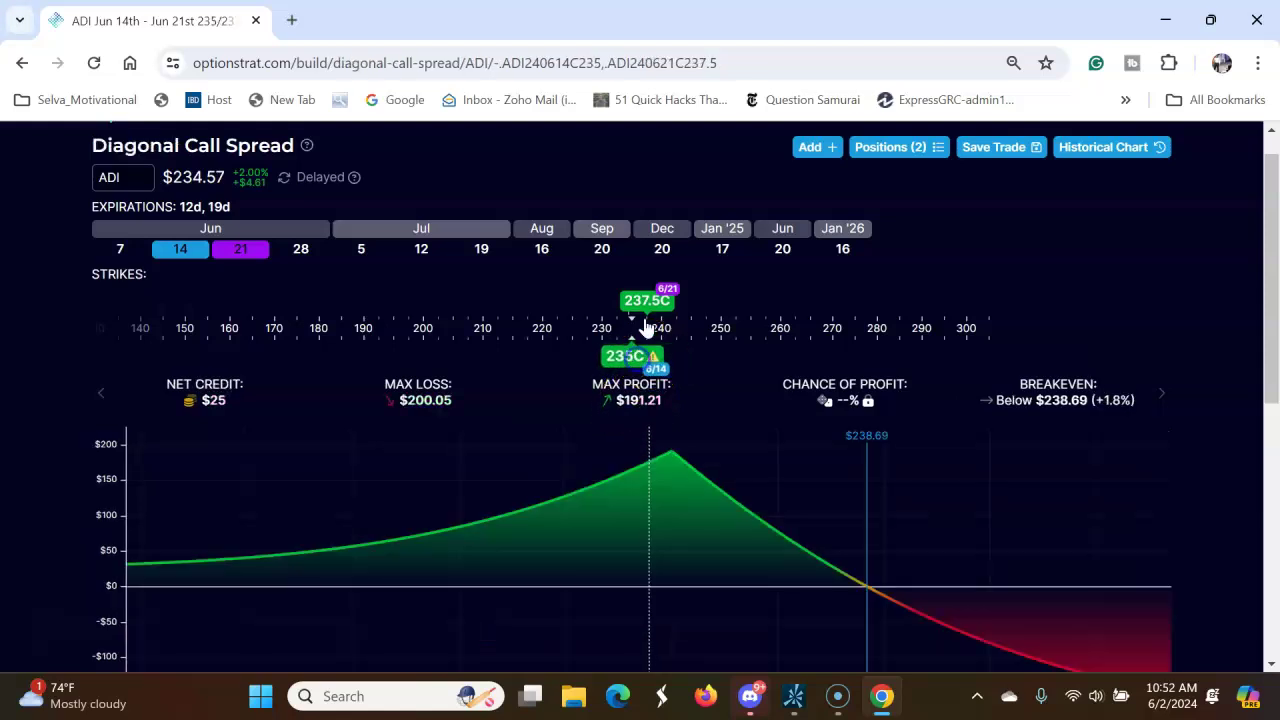
pyautogui.moveTo(645, 321); pyautogui.dragTo(638, 304)
pyautogui.click(591, 358)
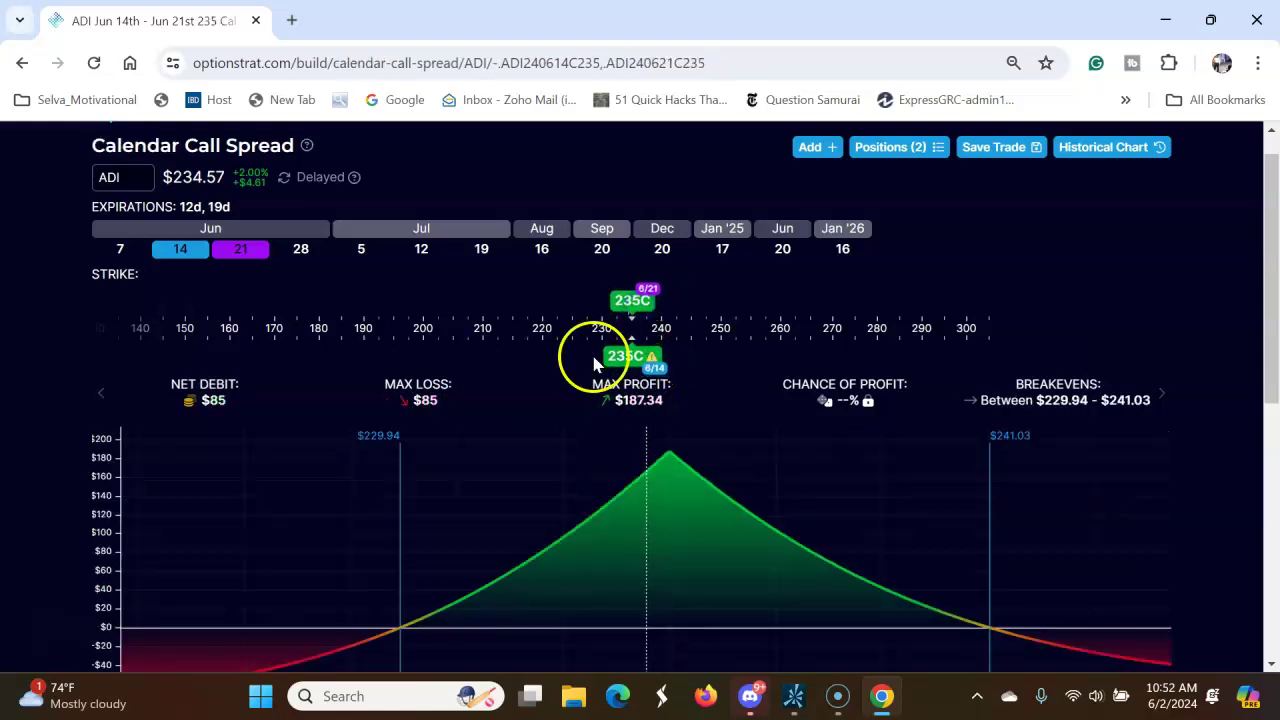
pyautogui.moveTo(645, 460)
pyautogui.mouseDown()
pyautogui.moveTo(668, 490)
pyautogui.moveTo(987, 573)
pyautogui.moveTo(716, 545)
pyautogui.moveTo(778, 461)
pyautogui.mouseUp()
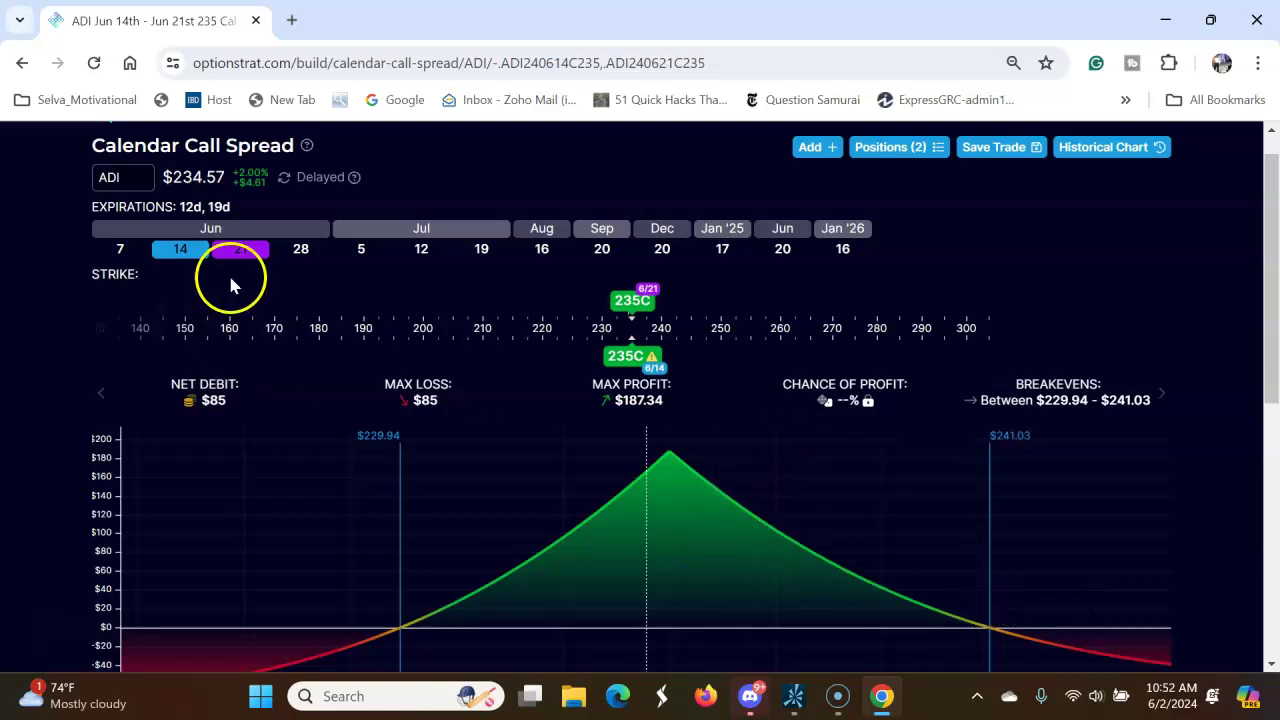
pyautogui.click(132, 177)
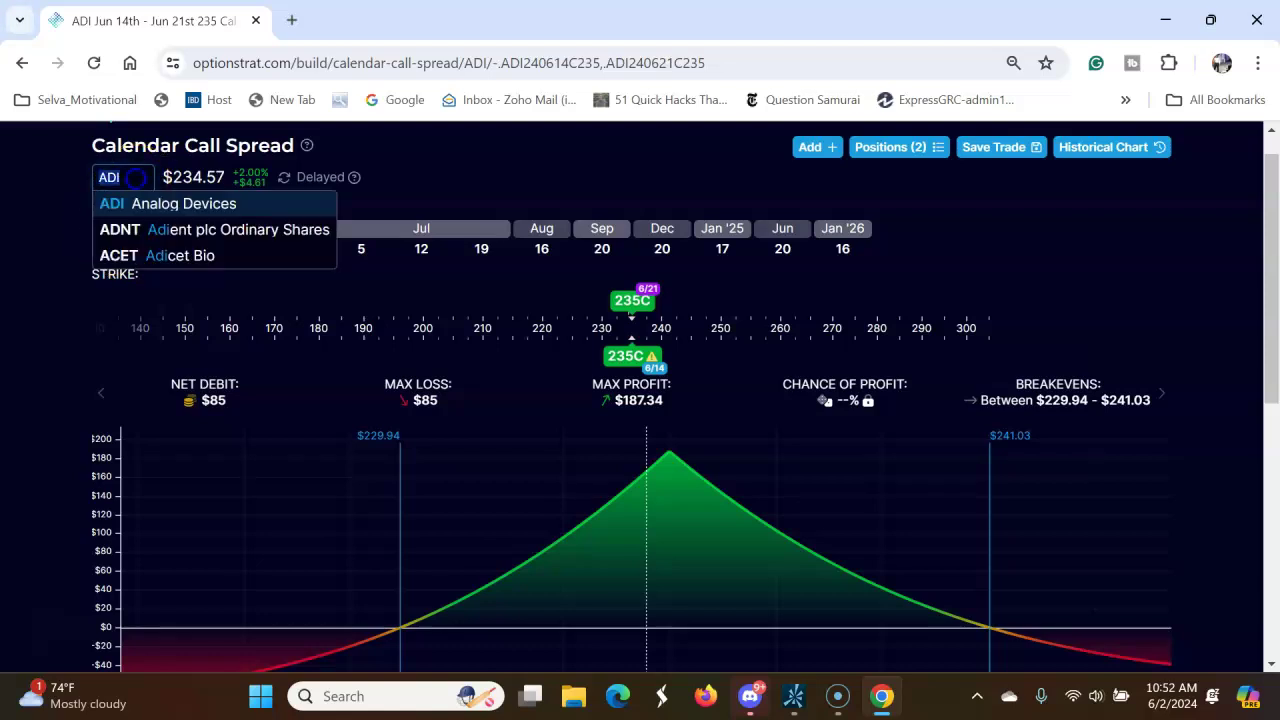
# Return to thinkorswim's Stock Hacker results and sort the Z column descending, putting NTAP first
pyautogui.click(793, 696)
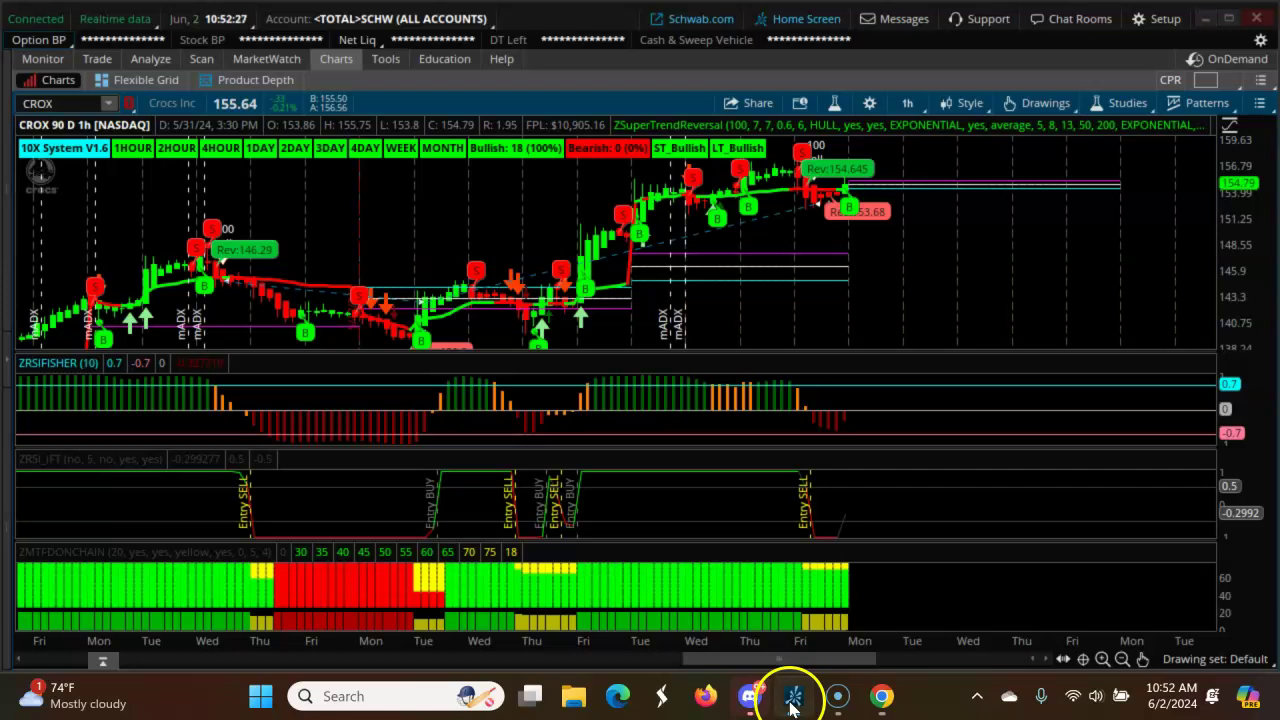
pyautogui.click(205, 60)
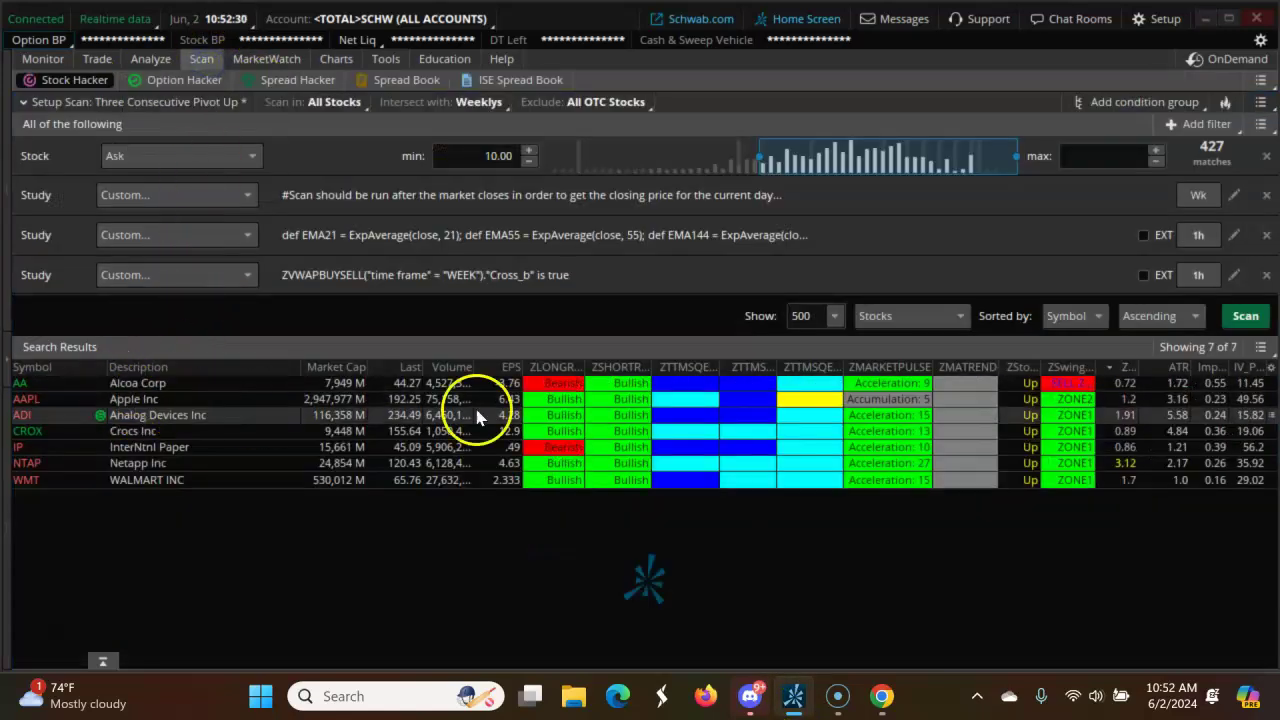
pyautogui.click(1124, 370)
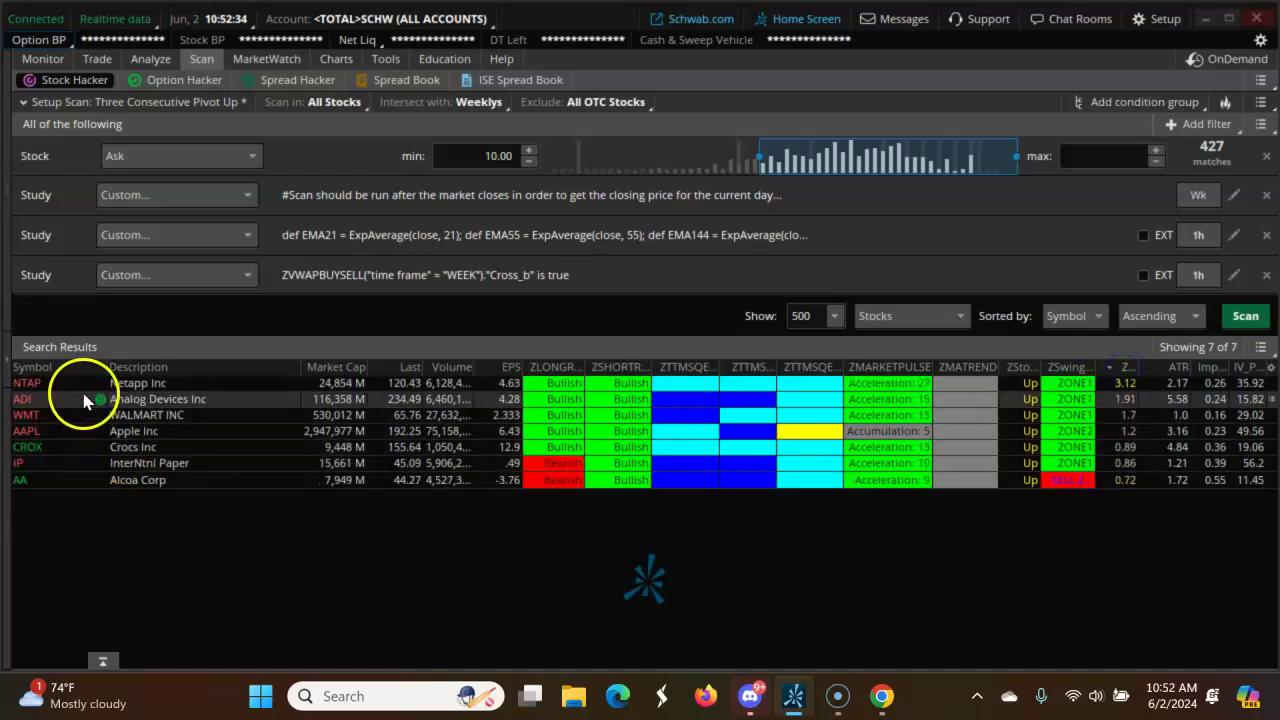
# Swap the OptionStrat ticker from ADI to NTAP
pyautogui.click(882, 698)
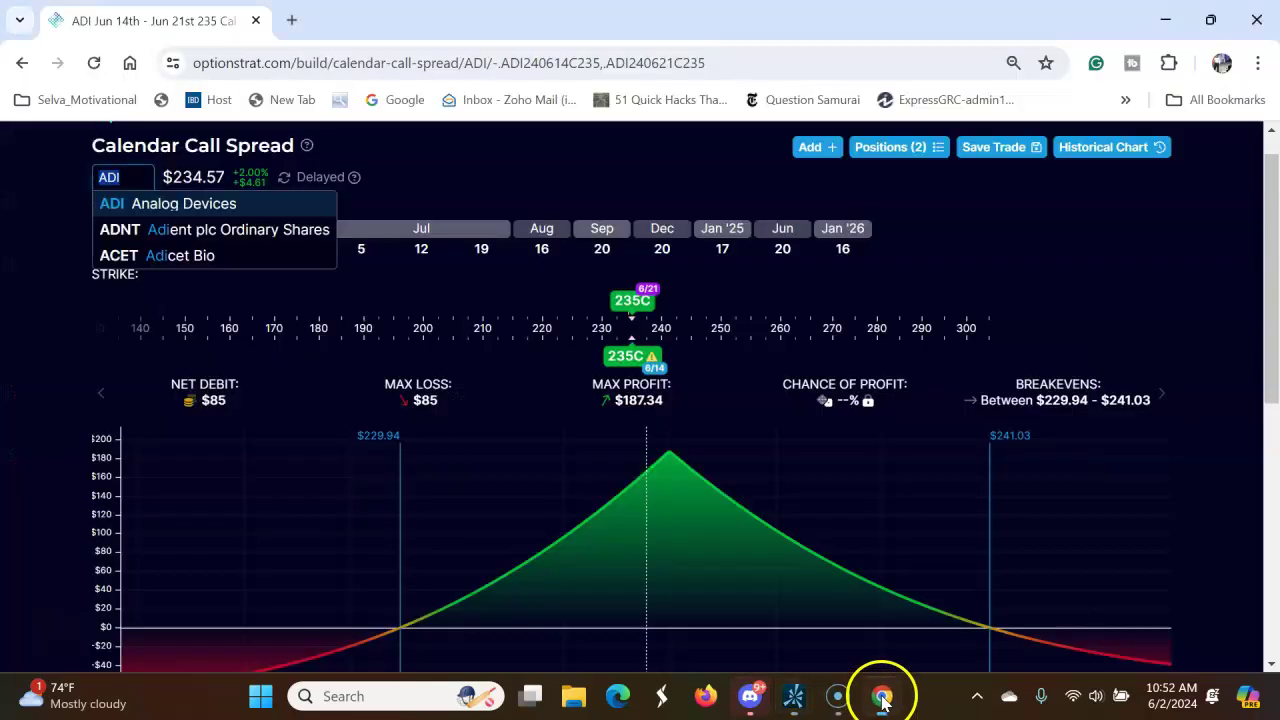
pyautogui.click(134, 176)
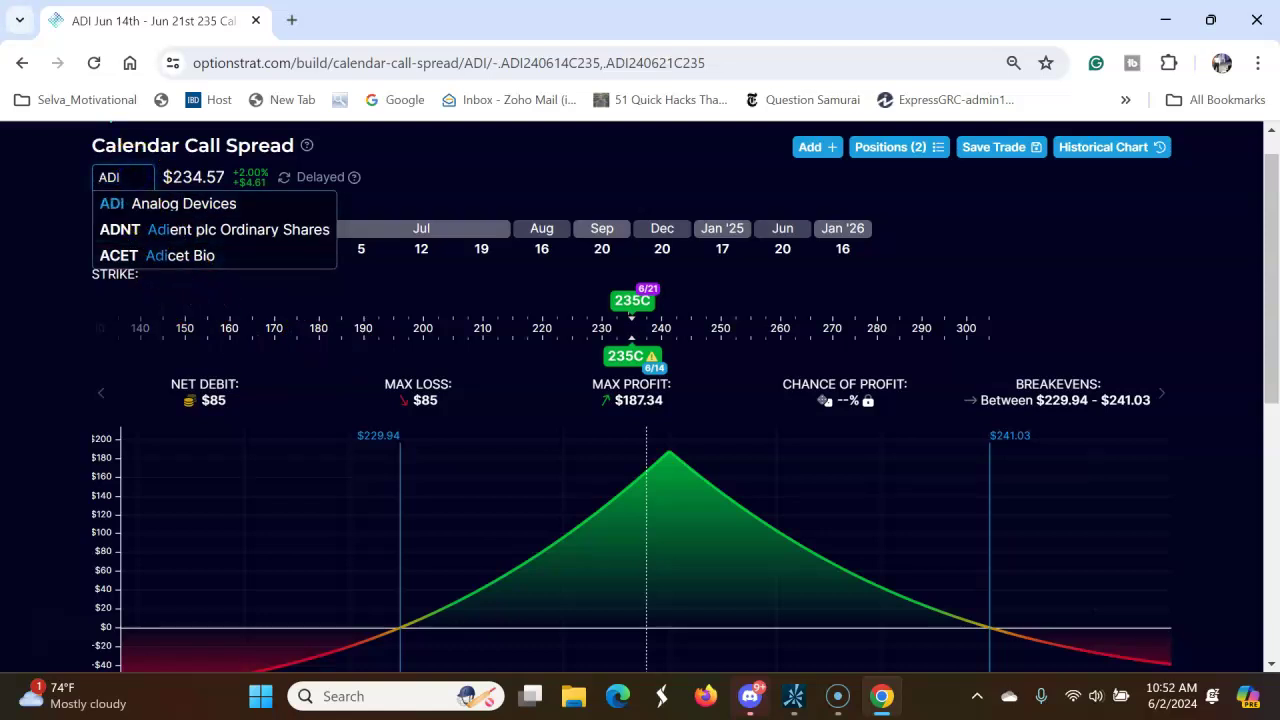
pyautogui.press('BackSpace')
pyautogui.press('BackSpace')
pyautogui.press('BackSpace')
pyautogui.write('NT')
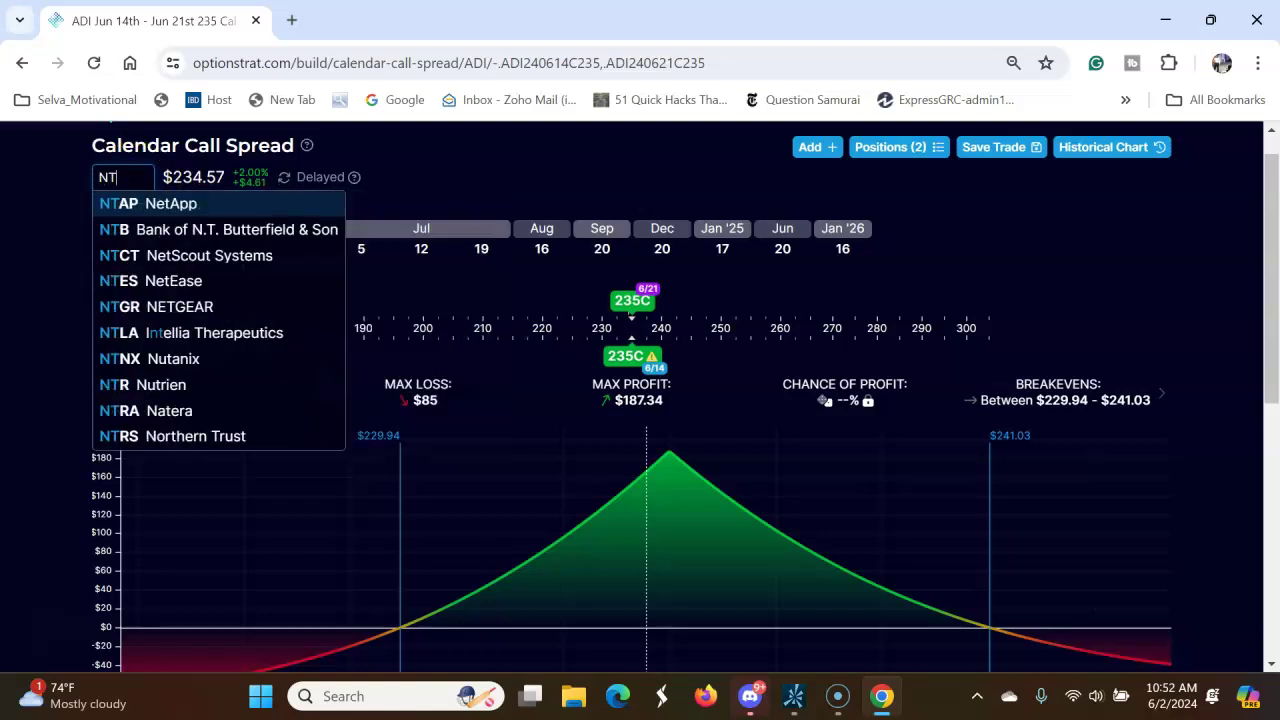
pyautogui.write('AP')
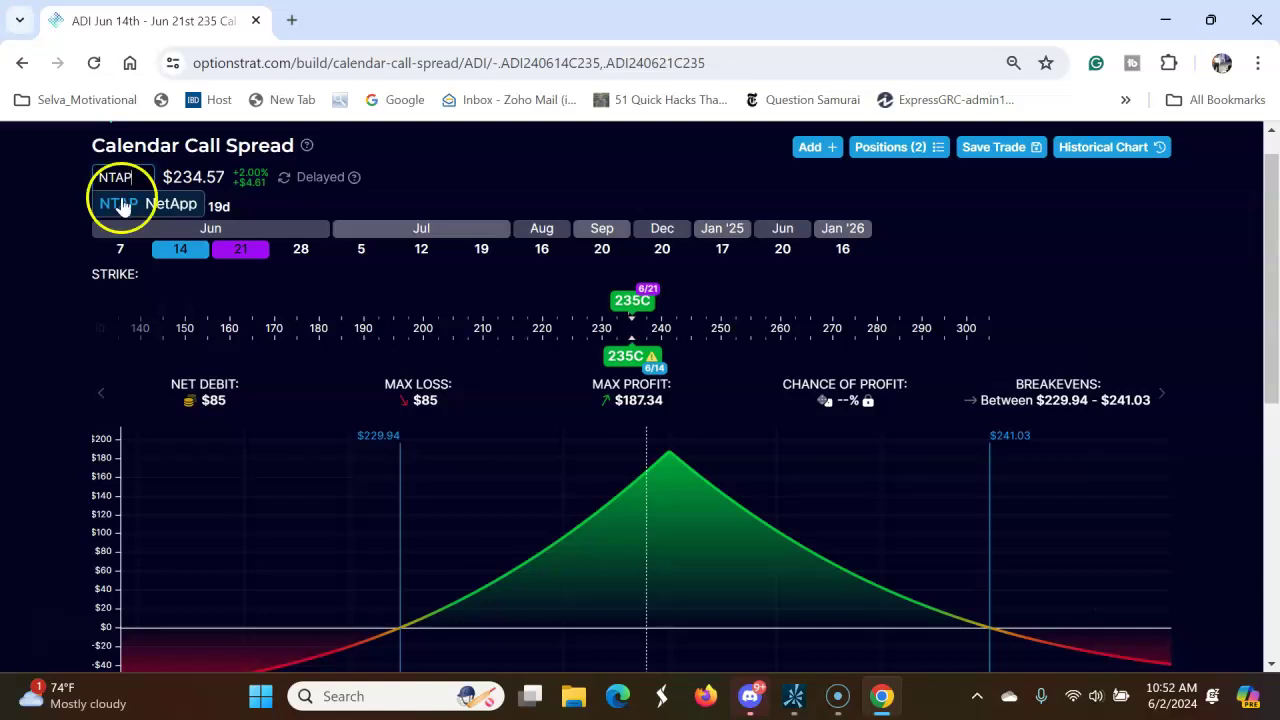
pyautogui.click(122, 205)
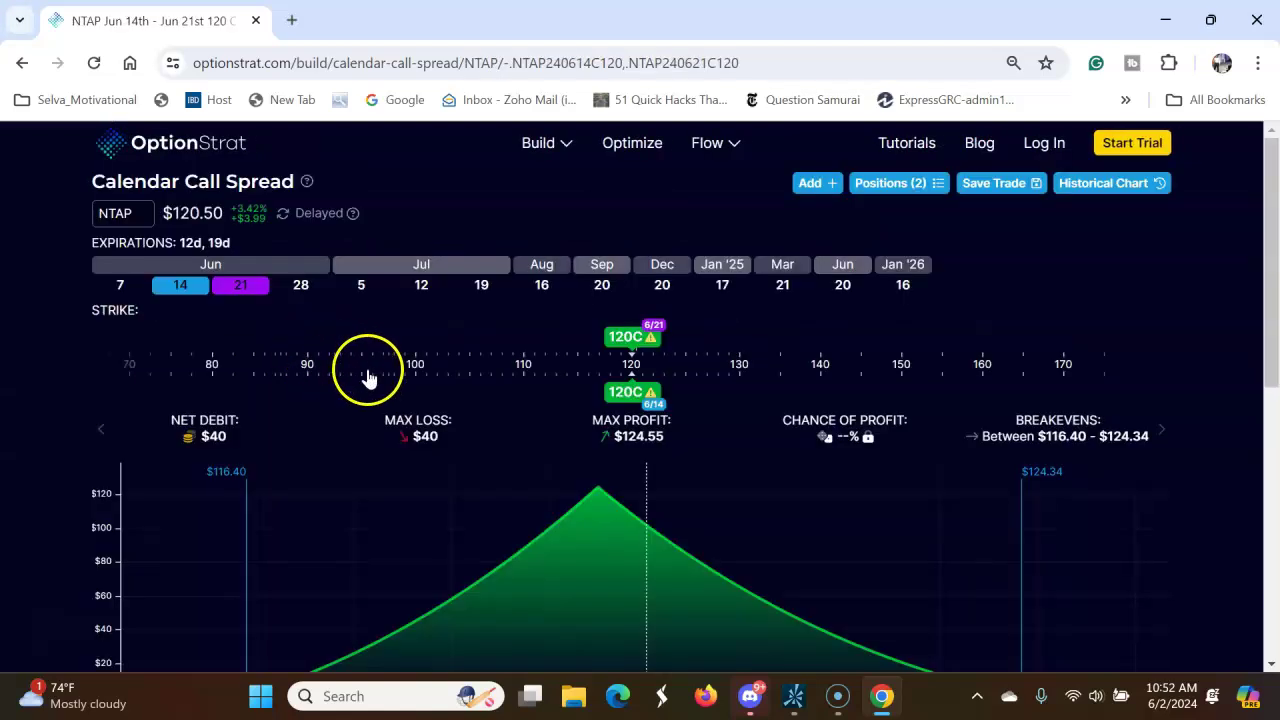
# Try Inverse Iron Butterfly and Short Call Butterfly, then settle on Long Call Butterfly
pyautogui.click(555, 141)
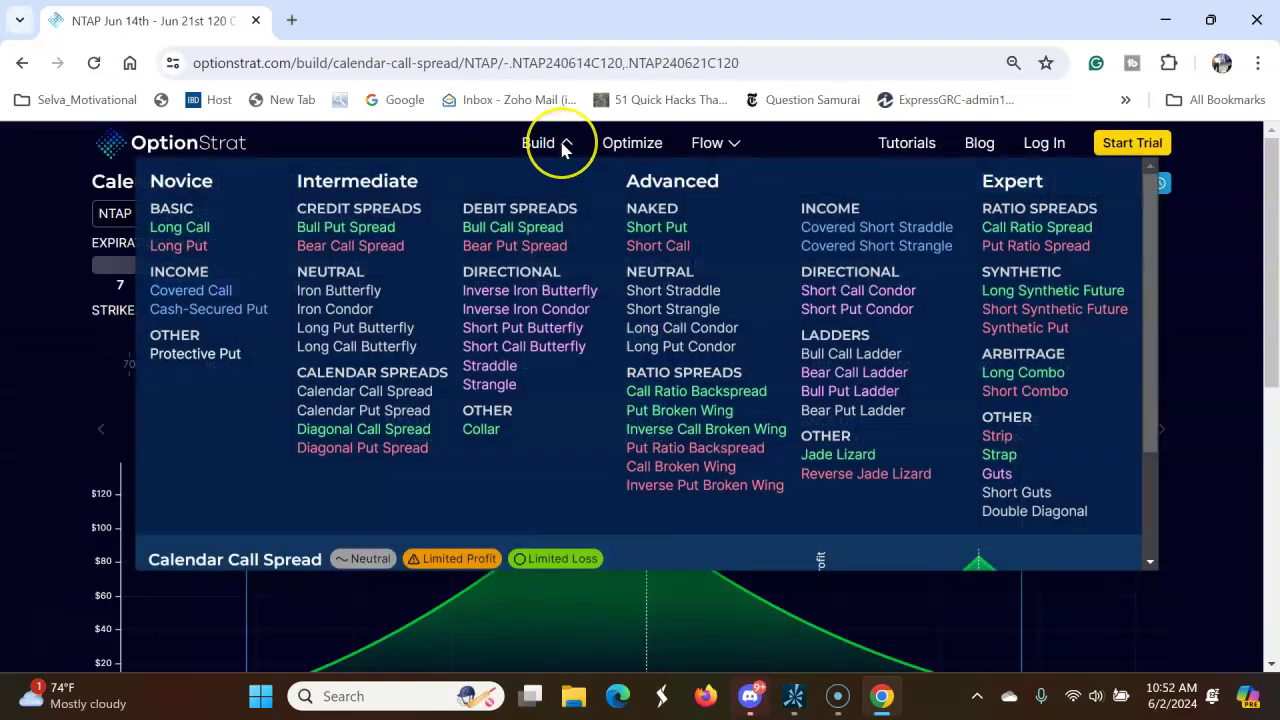
pyautogui.click(549, 296)
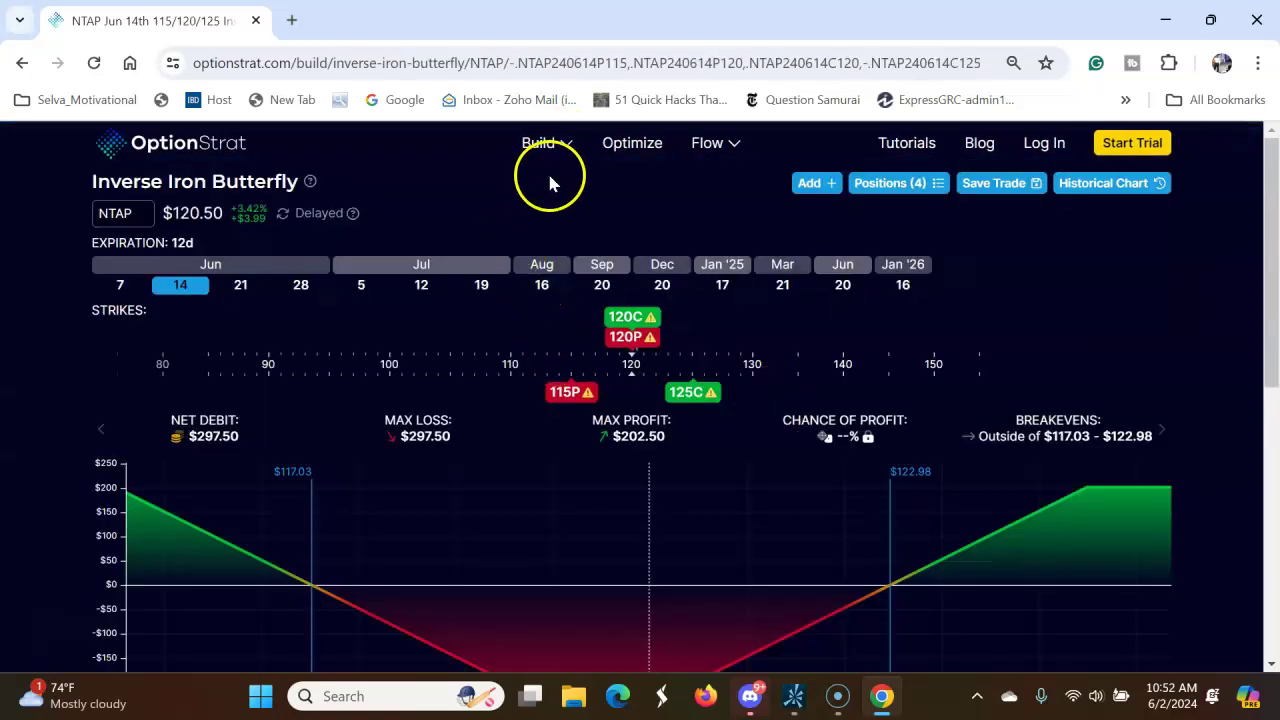
pyautogui.click(562, 143)
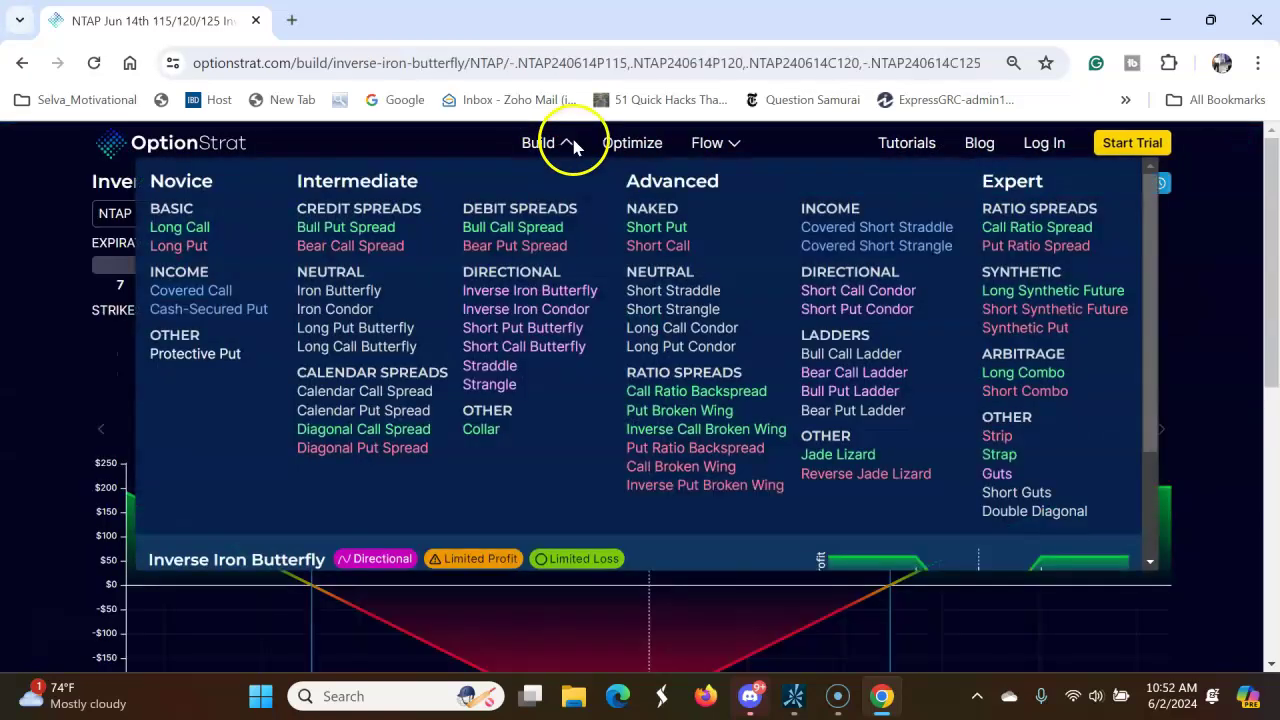
pyautogui.click(531, 346)
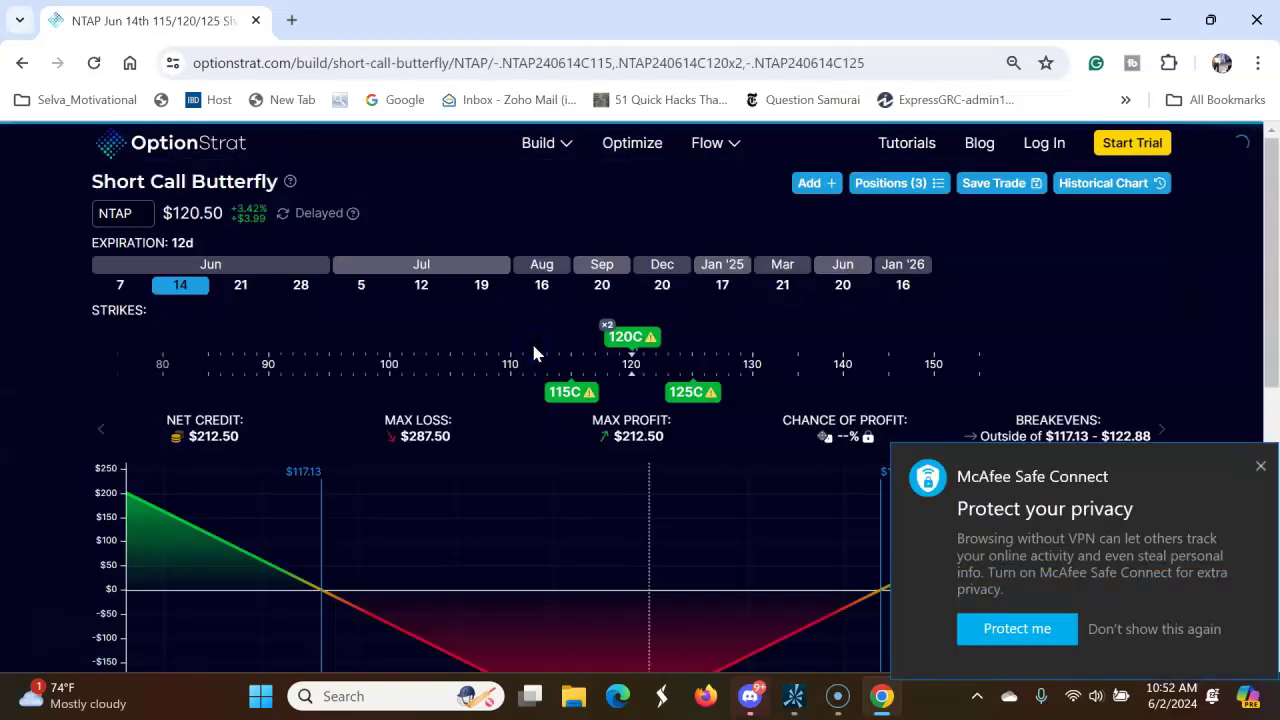
pyautogui.click(567, 143)
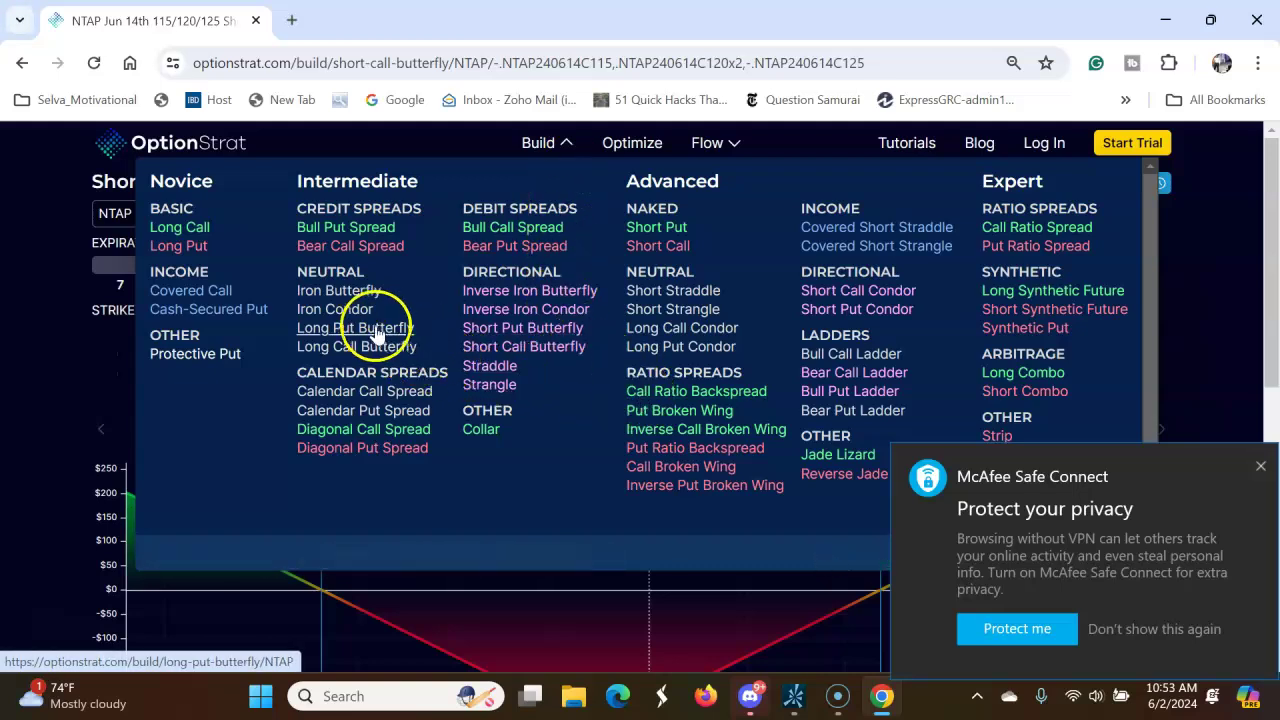
pyautogui.click(357, 346)
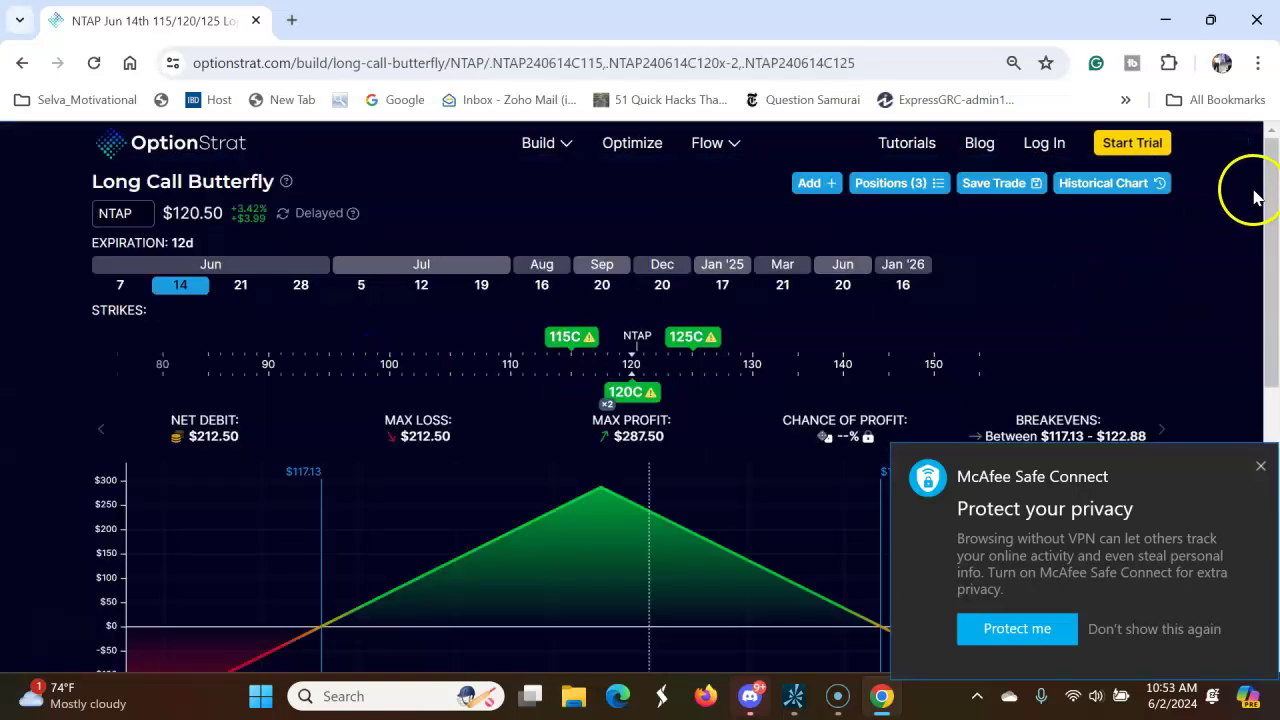
# Dismiss the privacy popup and nudge the butterfly's middle and upper strikes to 122 and 127
pyautogui.moveTo(1265, 176); pyautogui.dragTo(1265, 212)
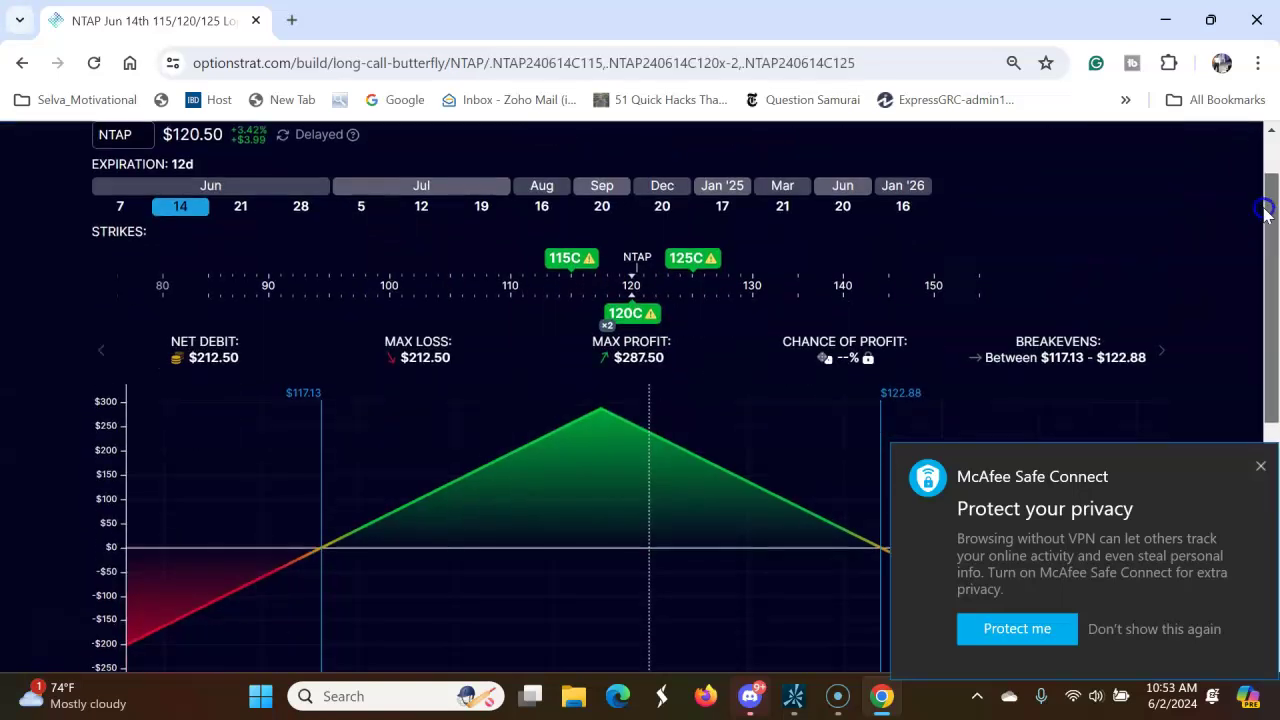
pyautogui.click(1260, 466)
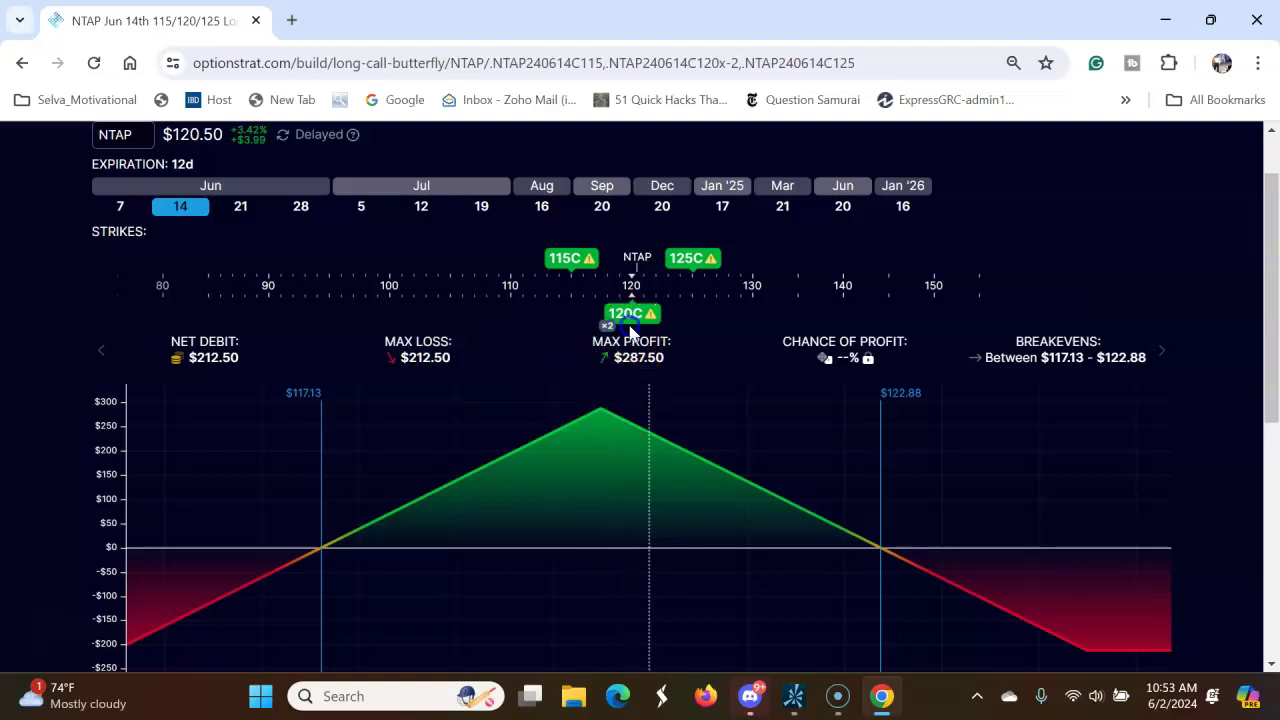
pyautogui.moveTo(628, 316); pyautogui.dragTo(645, 328)
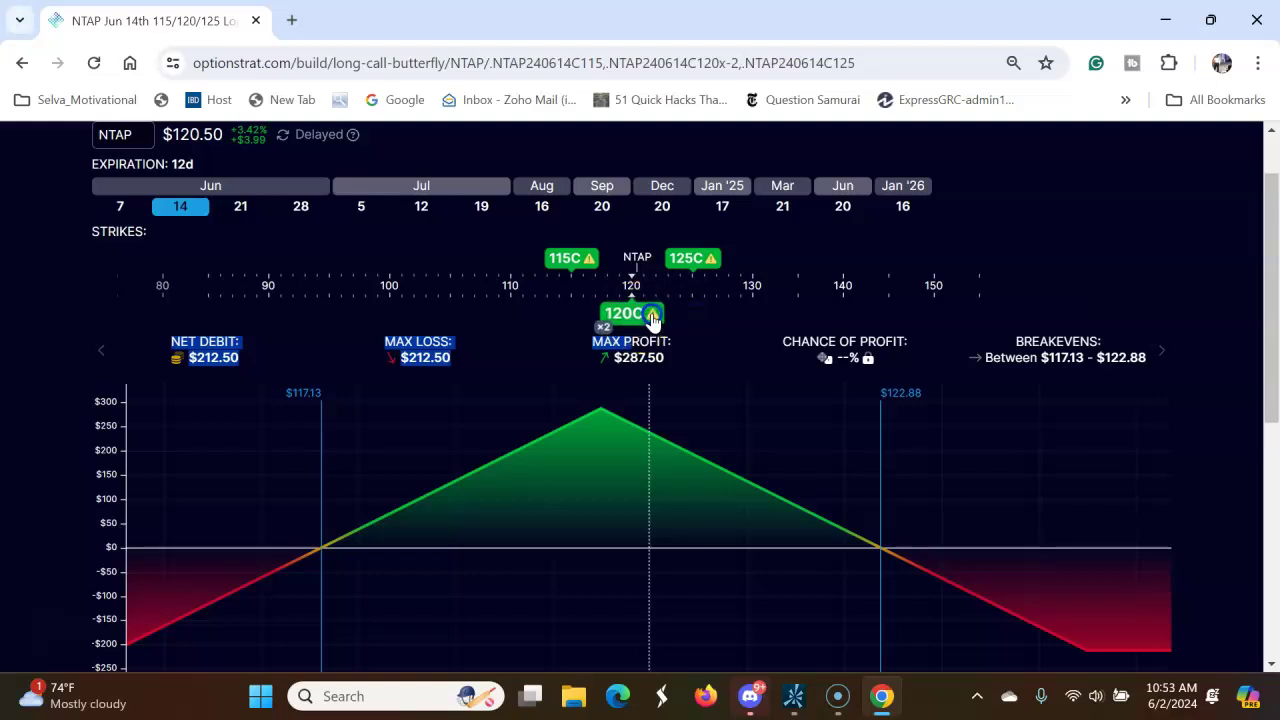
pyautogui.moveTo(648, 314); pyautogui.dragTo(670, 314)
pyautogui.moveTo(700, 260); pyautogui.dragTo(718, 262)
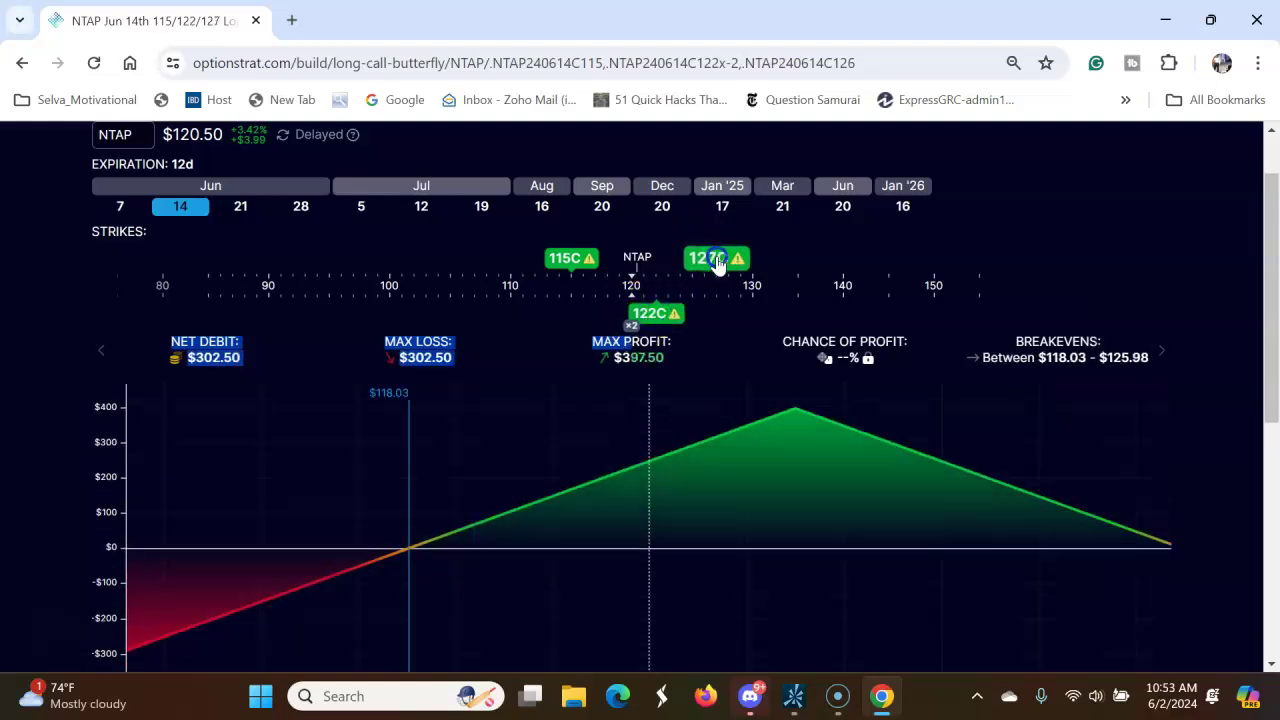
pyautogui.click(715, 262)
pyautogui.click(731, 255)
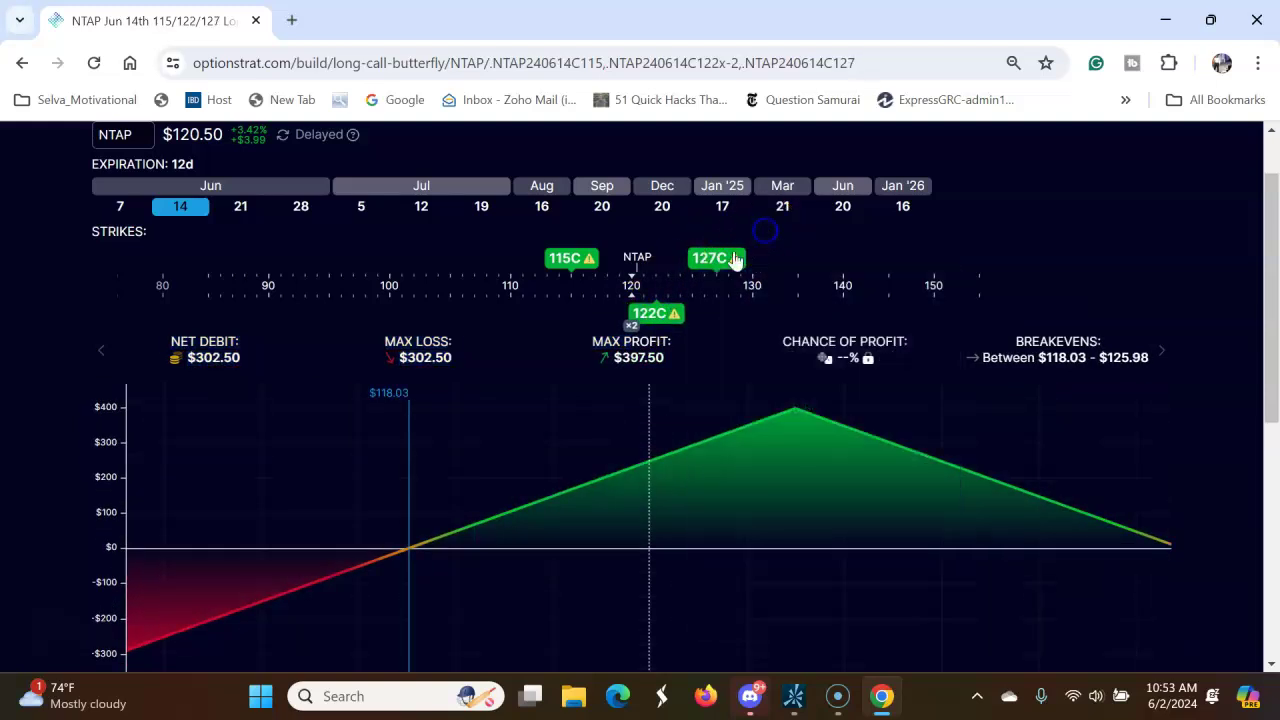
# Reposition the butterfly strikes down to 105, 110 and 112
pyautogui.moveTo(583, 259); pyautogui.dragTo(603, 262)
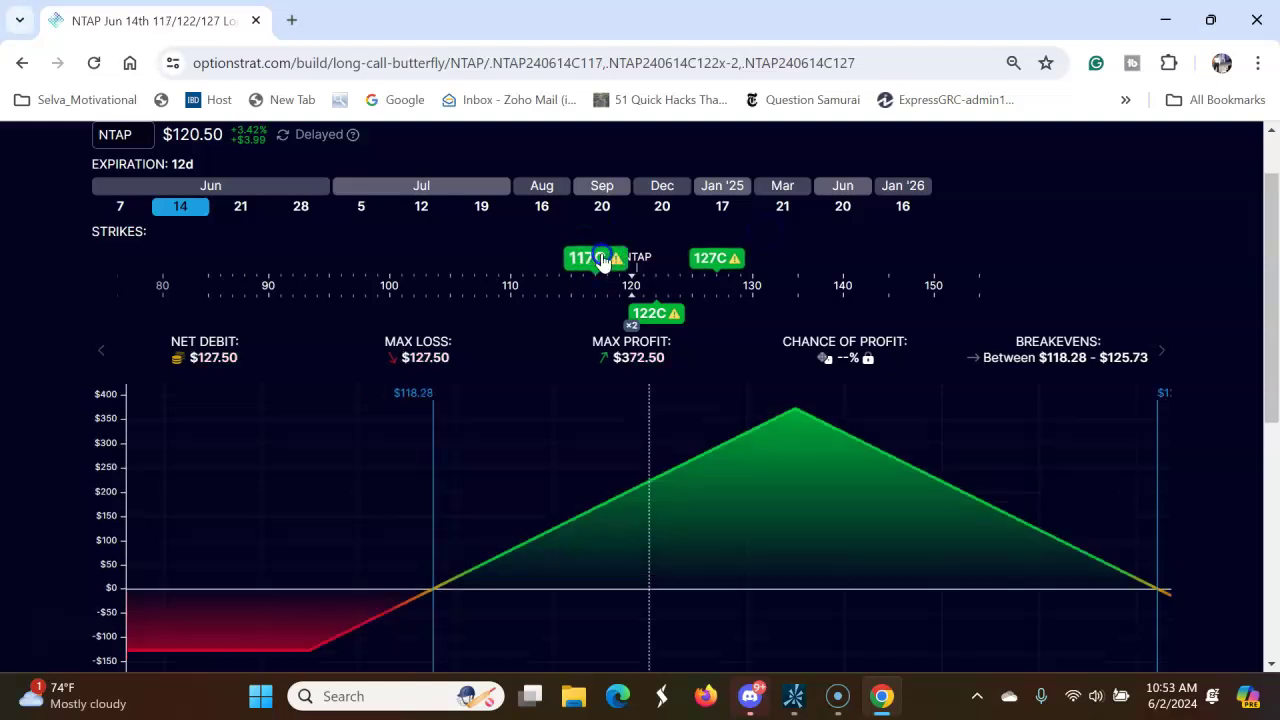
pyautogui.click(590, 268)
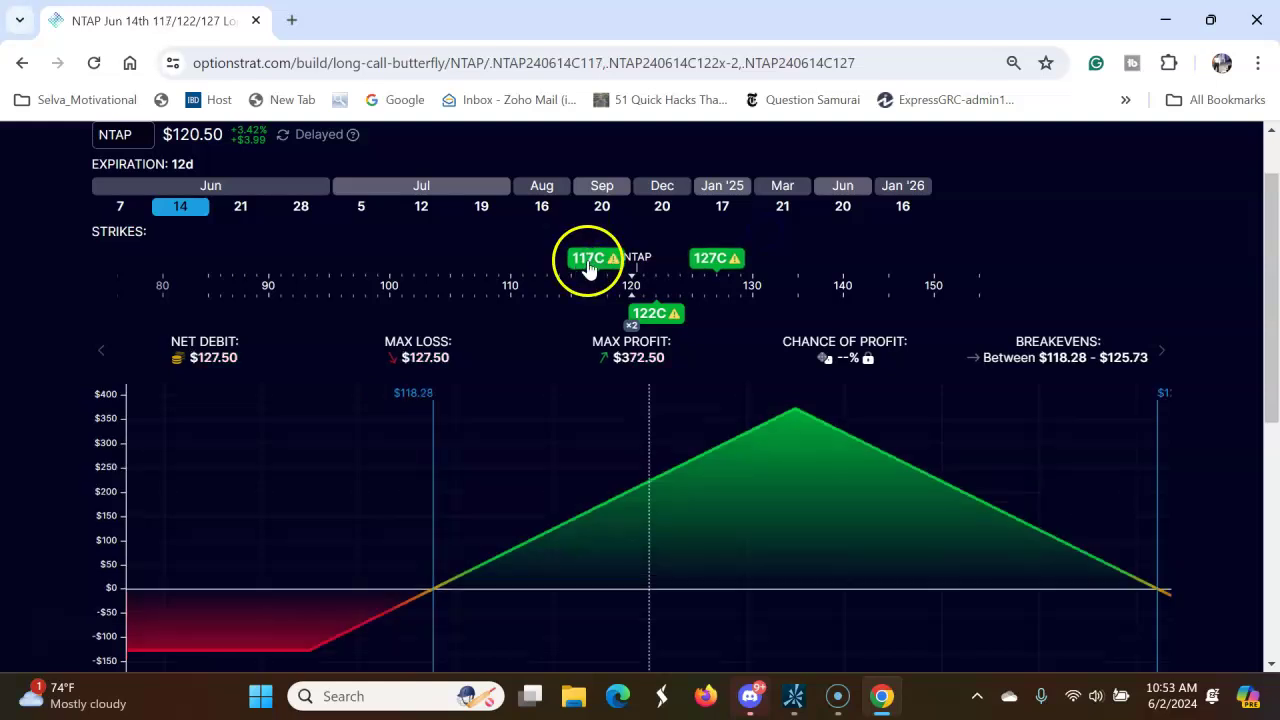
pyautogui.moveTo(590, 268); pyautogui.dragTo(401, 284)
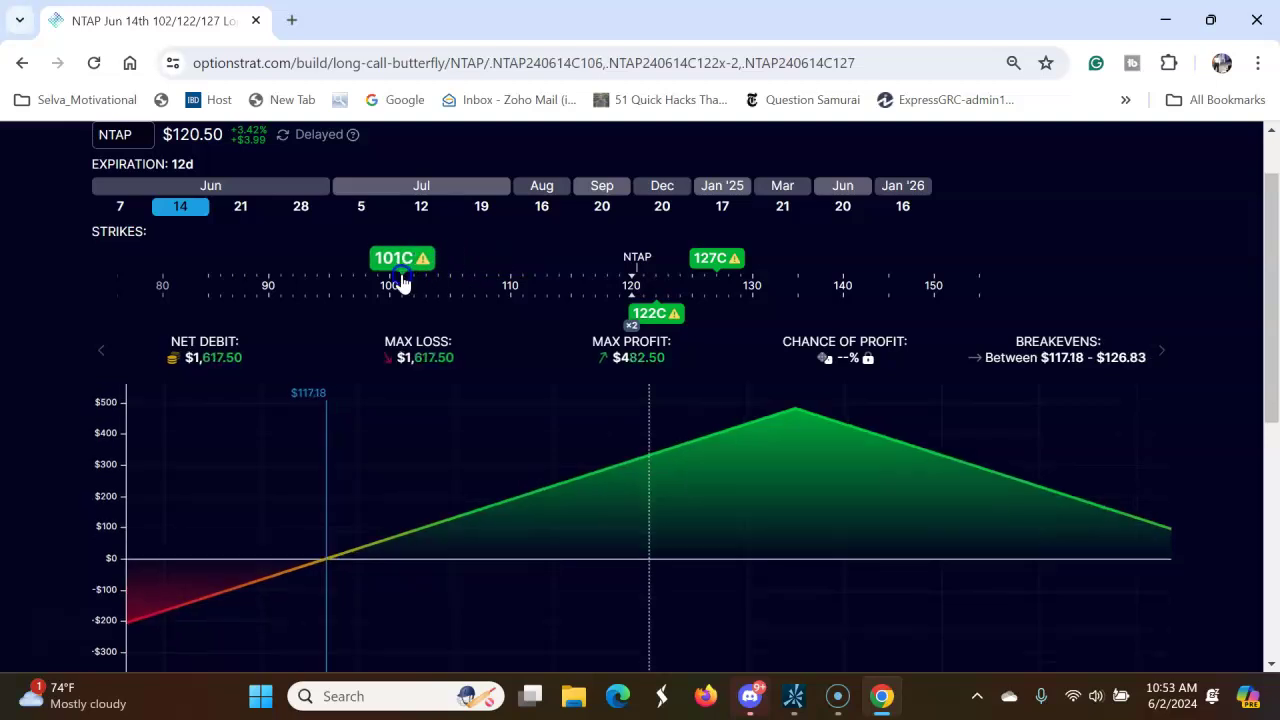
pyautogui.moveTo(638, 310); pyautogui.dragTo(507, 315)
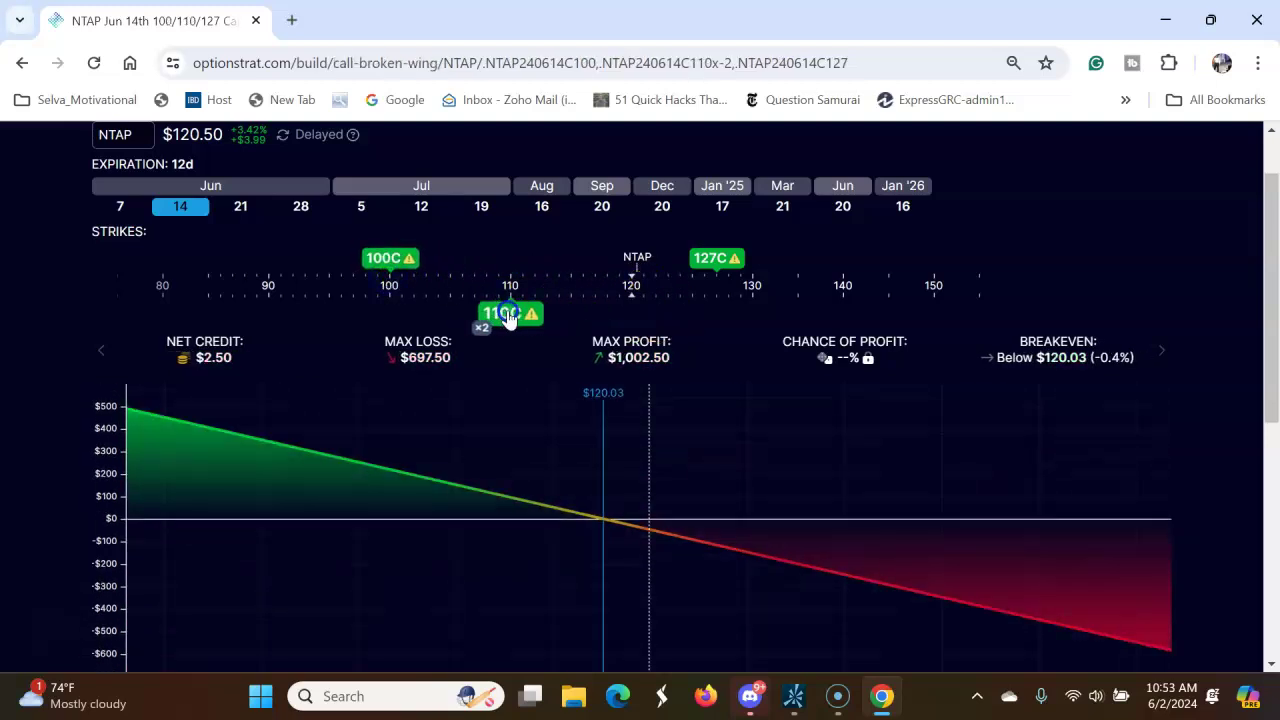
pyautogui.moveTo(703, 258); pyautogui.dragTo(533, 283)
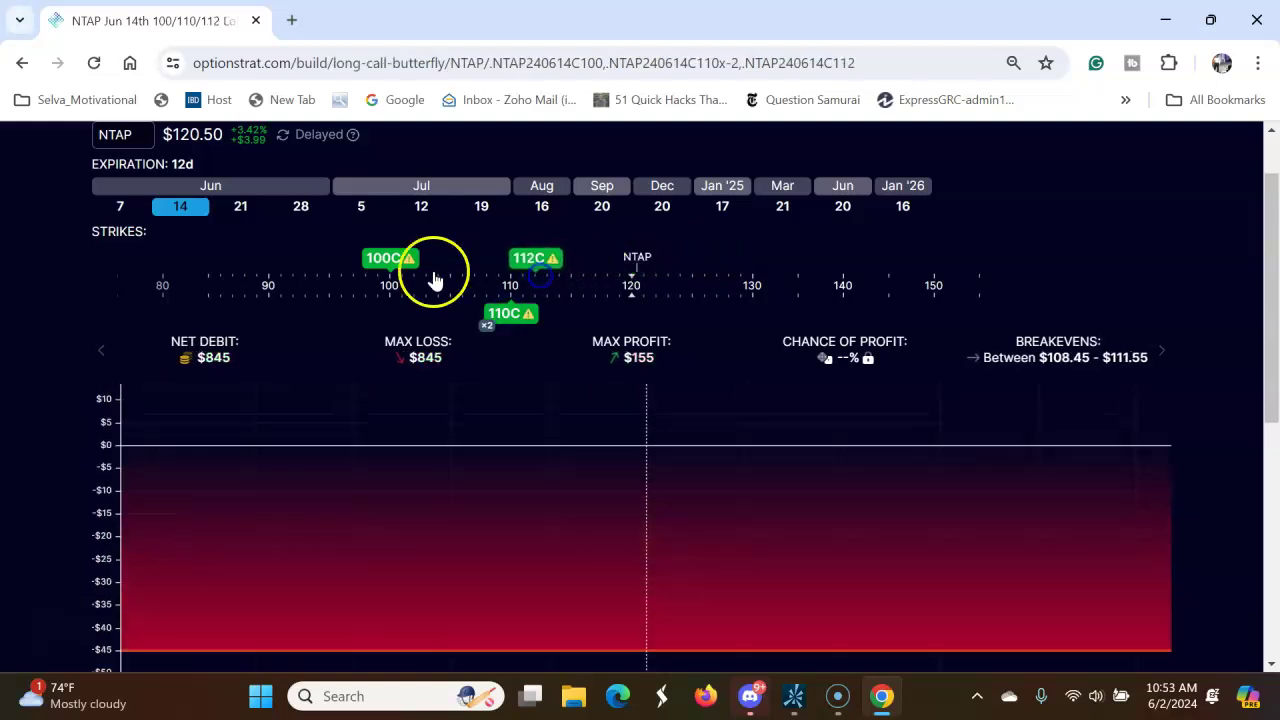
pyautogui.moveTo(406, 263)
pyautogui.mouseDown()
pyautogui.moveTo(497, 270)
pyautogui.moveTo(455, 278)
pyautogui.mouseUp()
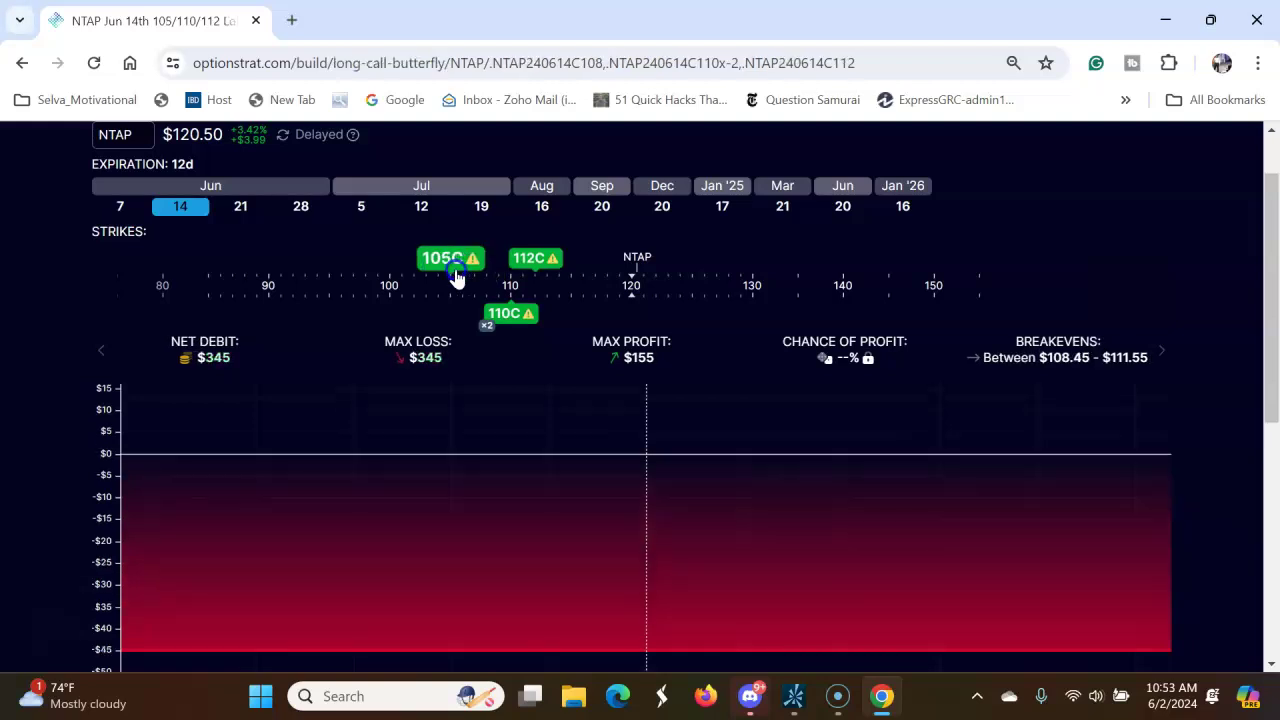
# Set the expiration to July 12 and raise the upper strike to 114
pyautogui.click(241, 206)
pyautogui.click(359, 207)
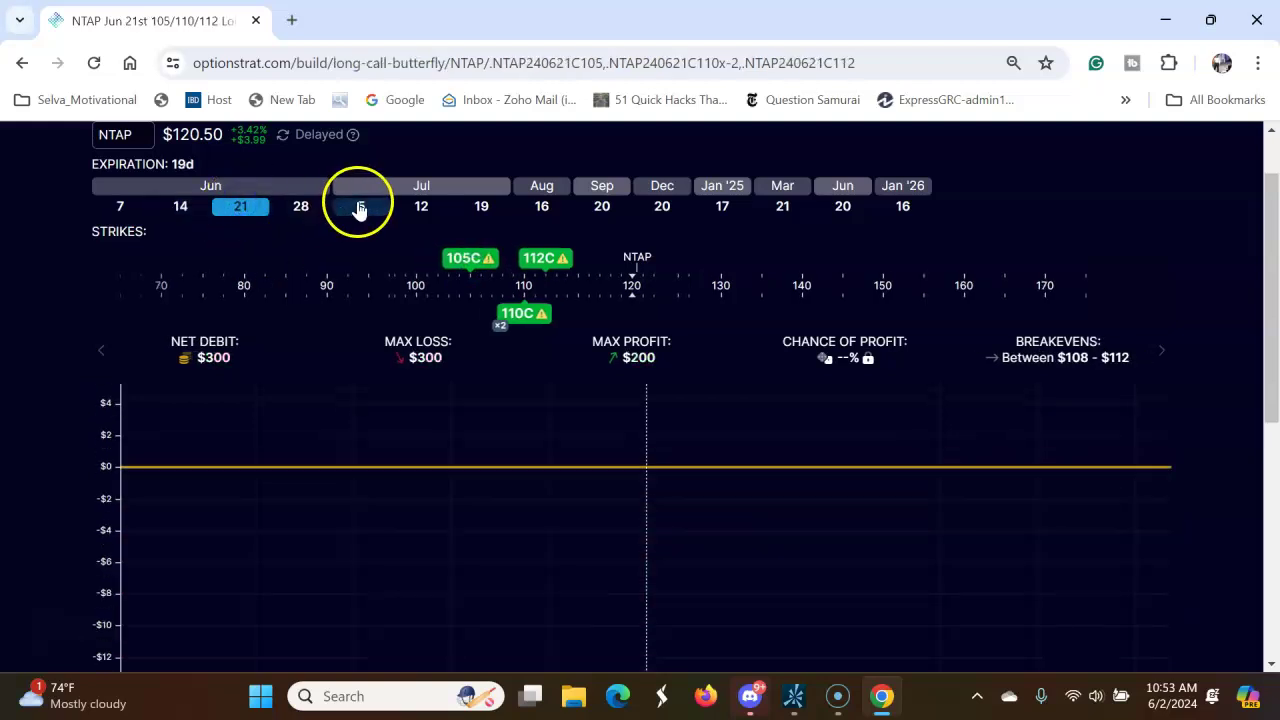
pyautogui.click(424, 207)
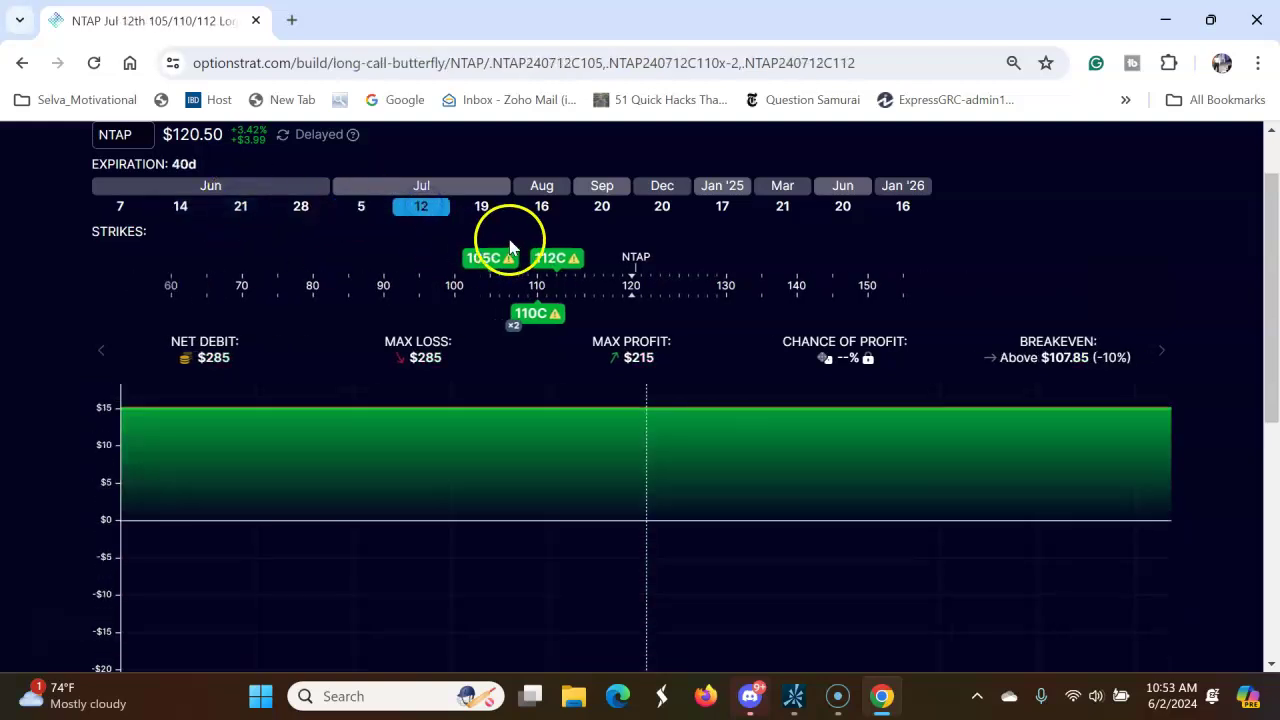
pyautogui.moveTo(560, 266); pyautogui.dragTo(575, 268)
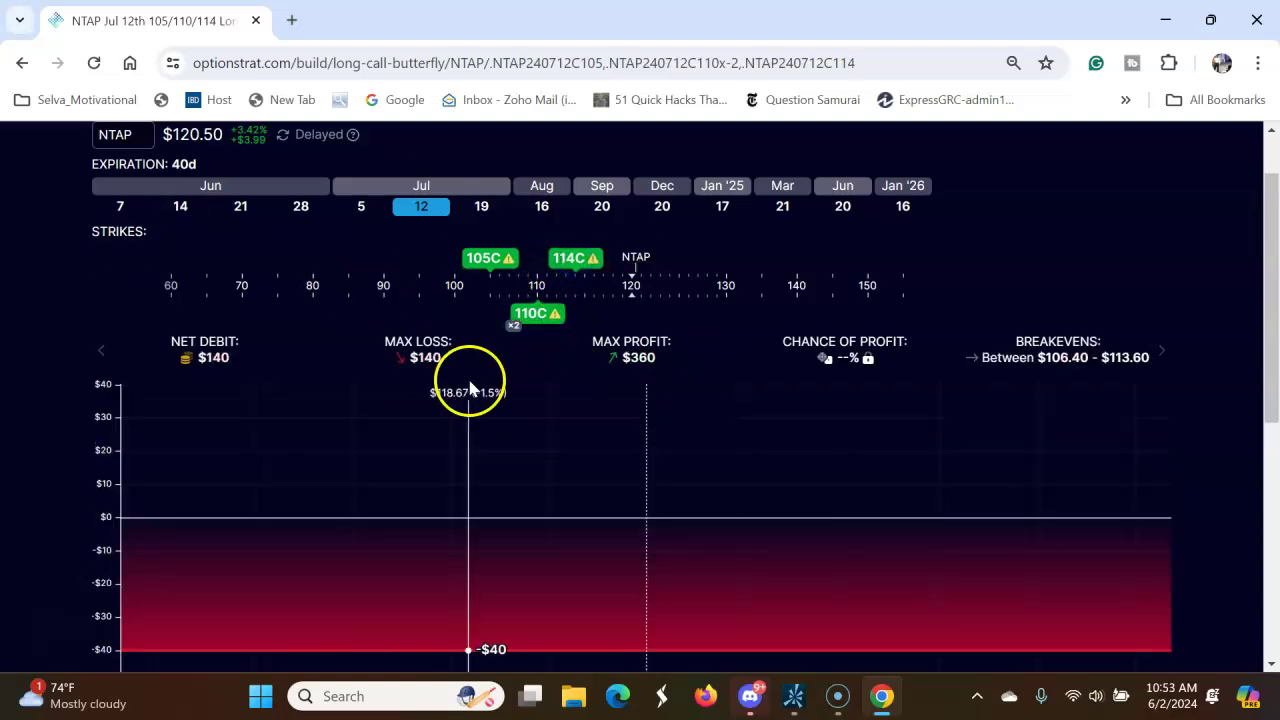
pyautogui.moveTo(1270, 176); pyautogui.dragTo(1270, 140)
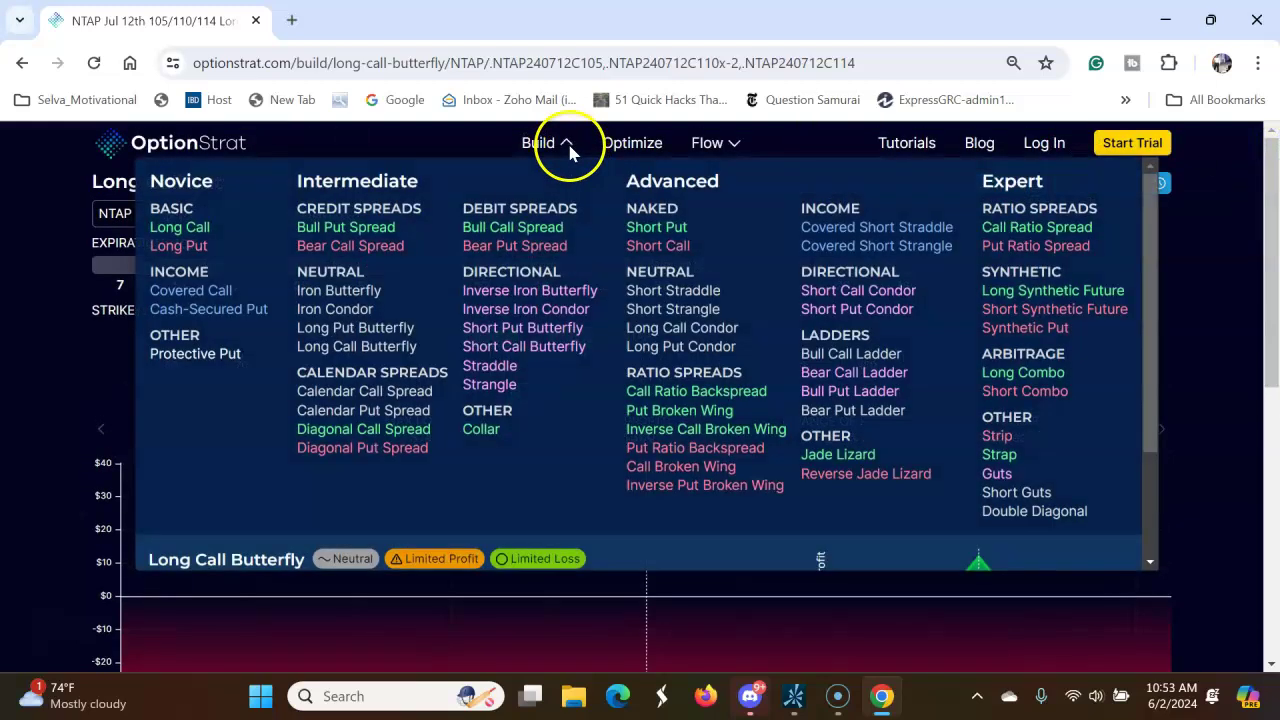
# Pick Bull Put Spread and drag the NTAP put strikes to 115P and 118P
pyautogui.click(393, 233)
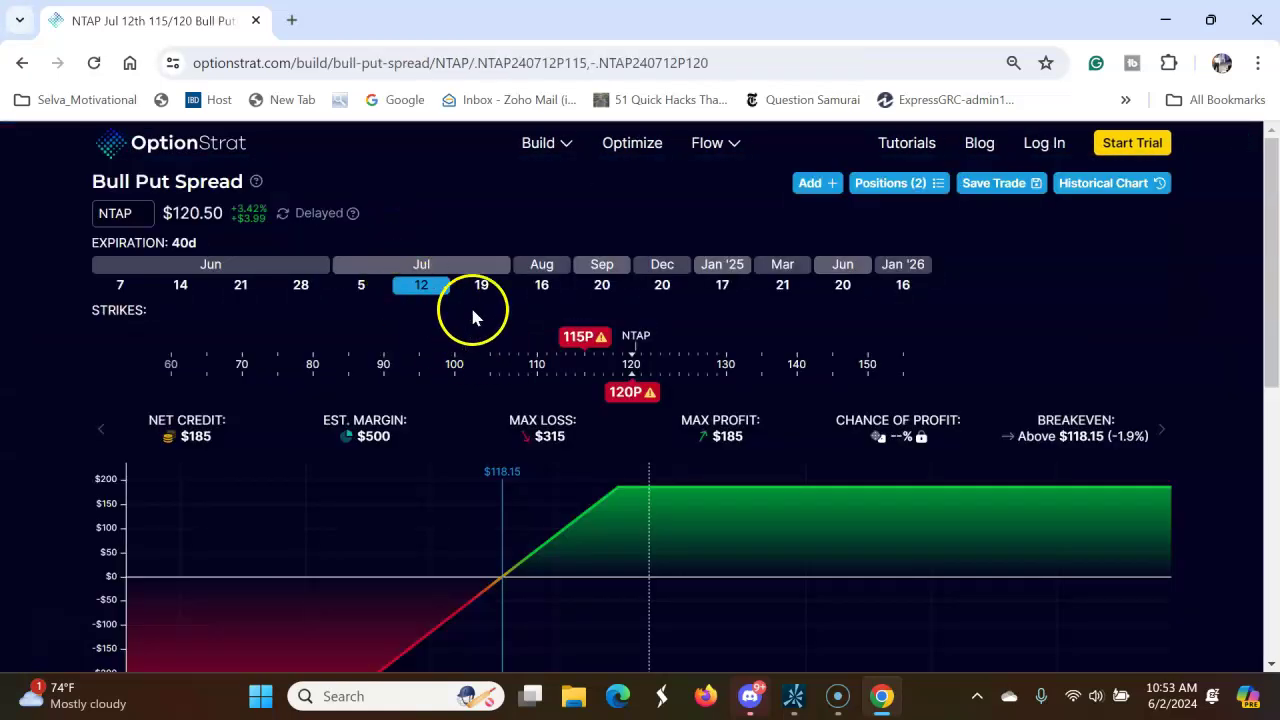
pyautogui.moveTo(470, 304); pyautogui.dragTo(557, 330)
pyautogui.moveTo(627, 391); pyautogui.dragTo(537, 400)
pyautogui.moveTo(585, 340)
pyautogui.mouseDown()
pyautogui.moveTo(457, 360)
pyautogui.moveTo(498, 358)
pyautogui.moveTo(470, 360)
pyautogui.mouseUp()
pyautogui.moveTo(528, 390); pyautogui.dragTo(613, 390)
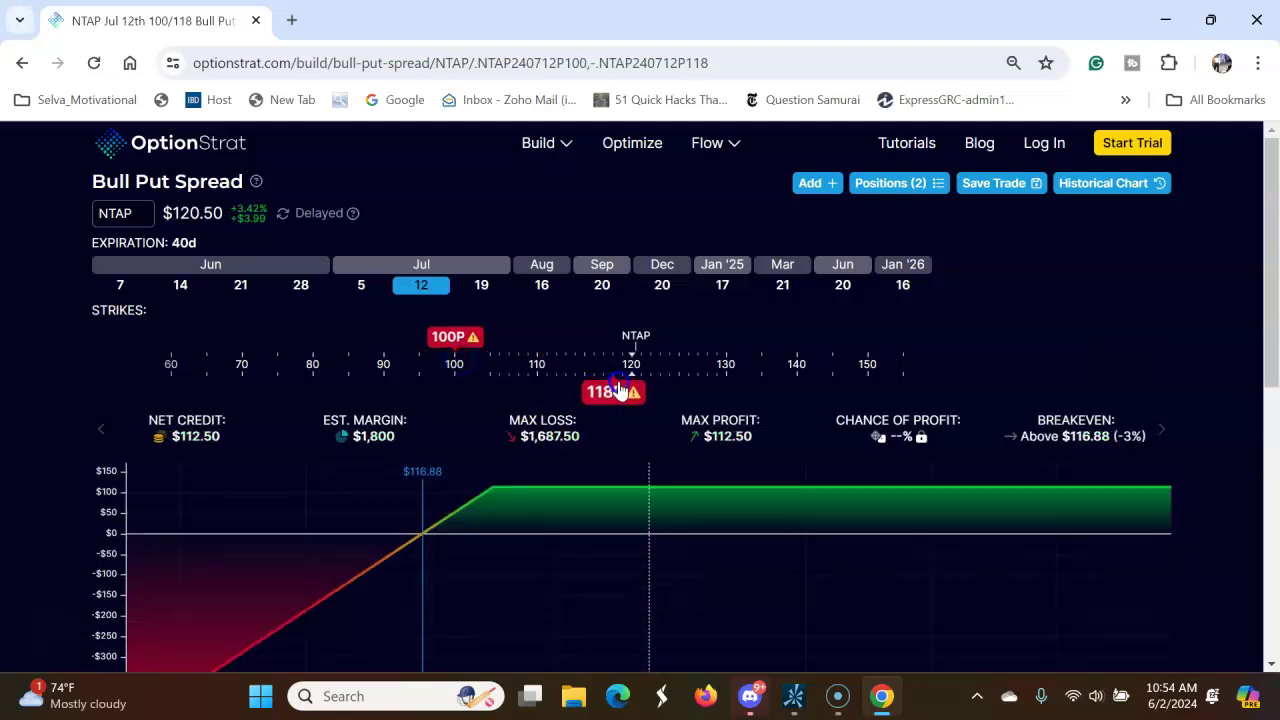
pyautogui.moveTo(460, 337); pyautogui.dragTo(533, 338)
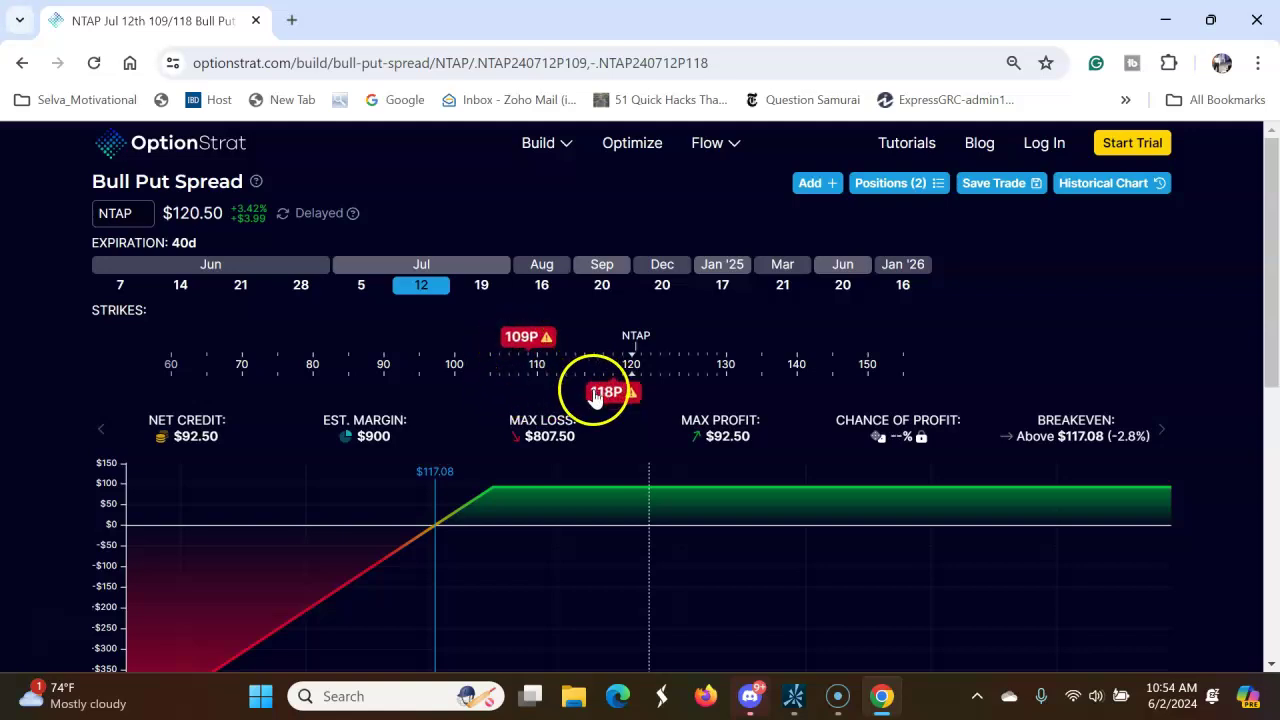
pyautogui.moveTo(528, 337); pyautogui.dragTo(588, 346)
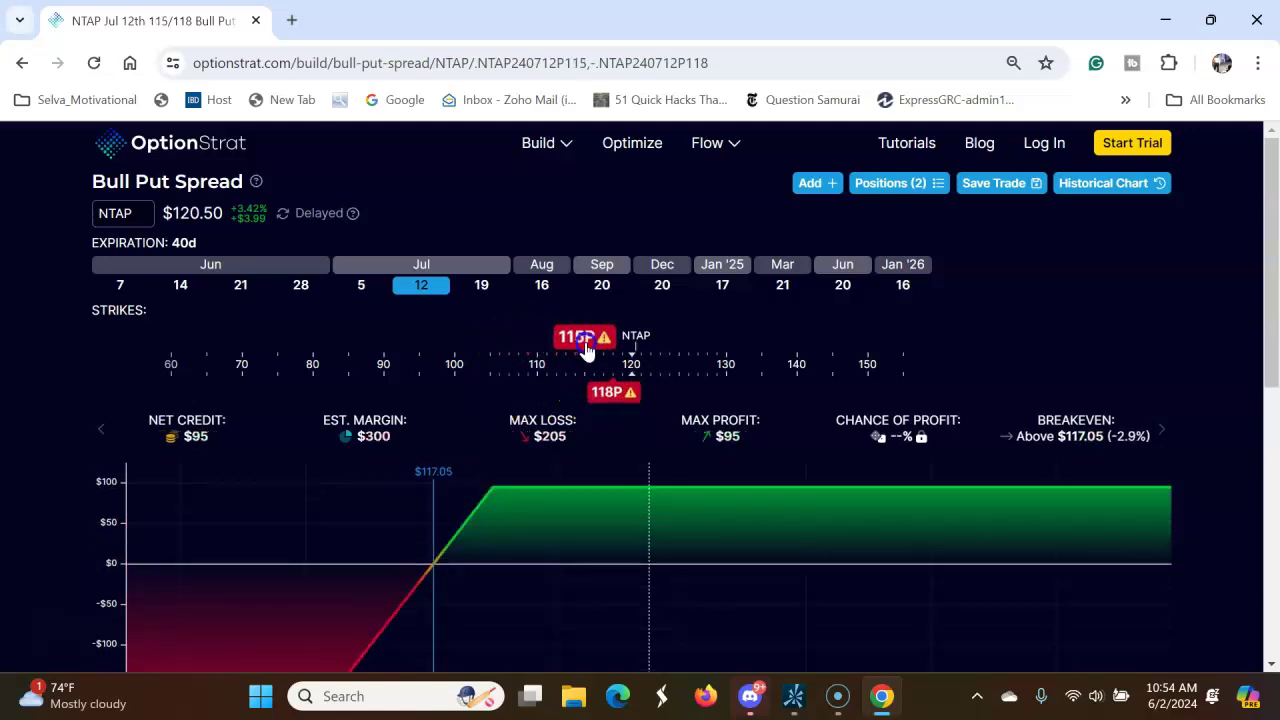